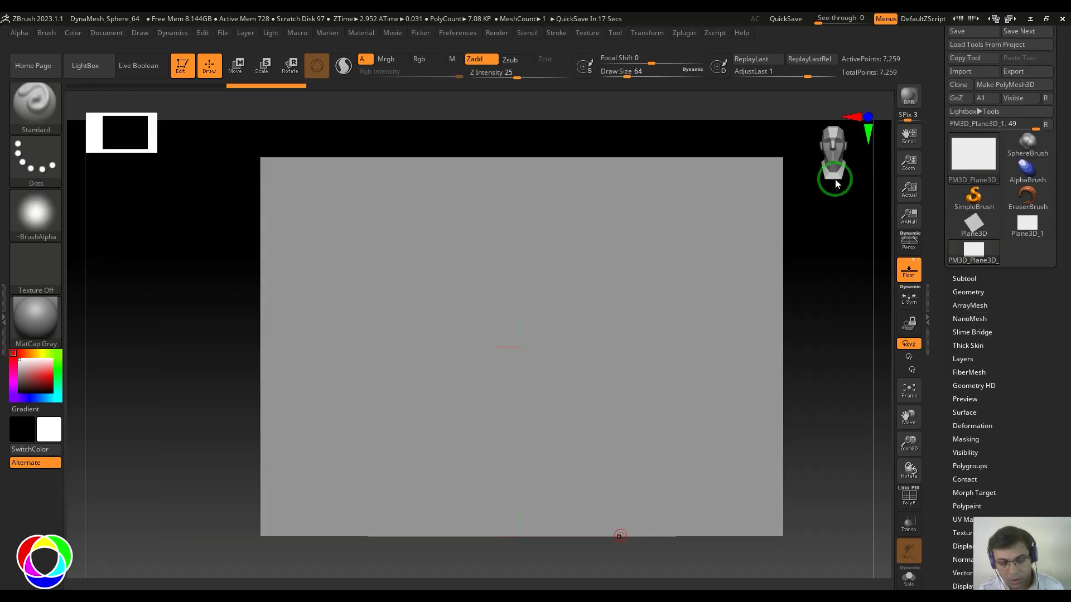
# Step: Draw a vertical Snake Puff02 petal at the plane's centre with the Wood Ornament brush, resizing it to a draw size of about 293
pyautogui.click(36, 101)
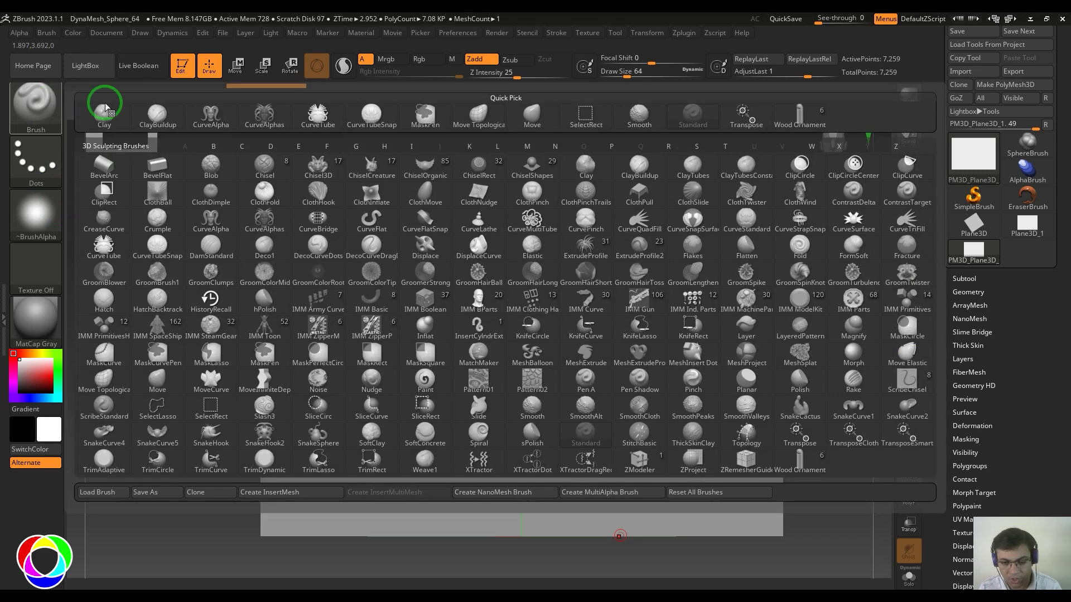
pyautogui.click(796, 468)
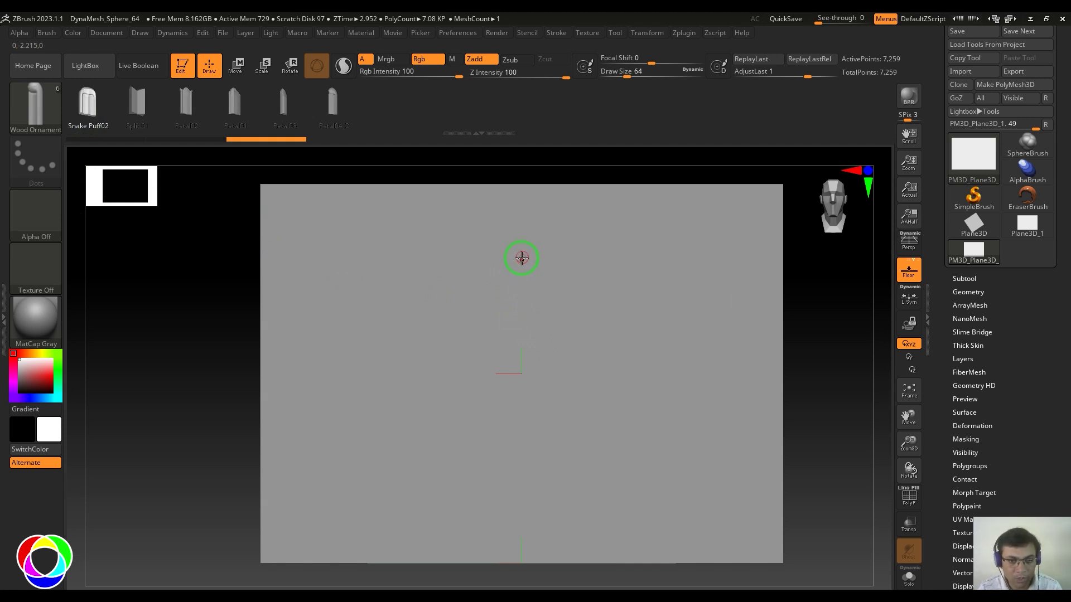
pyautogui.moveTo(521, 244); pyautogui.dragTo(518, 426)
pyautogui.hotkey('ctrl', 'z')
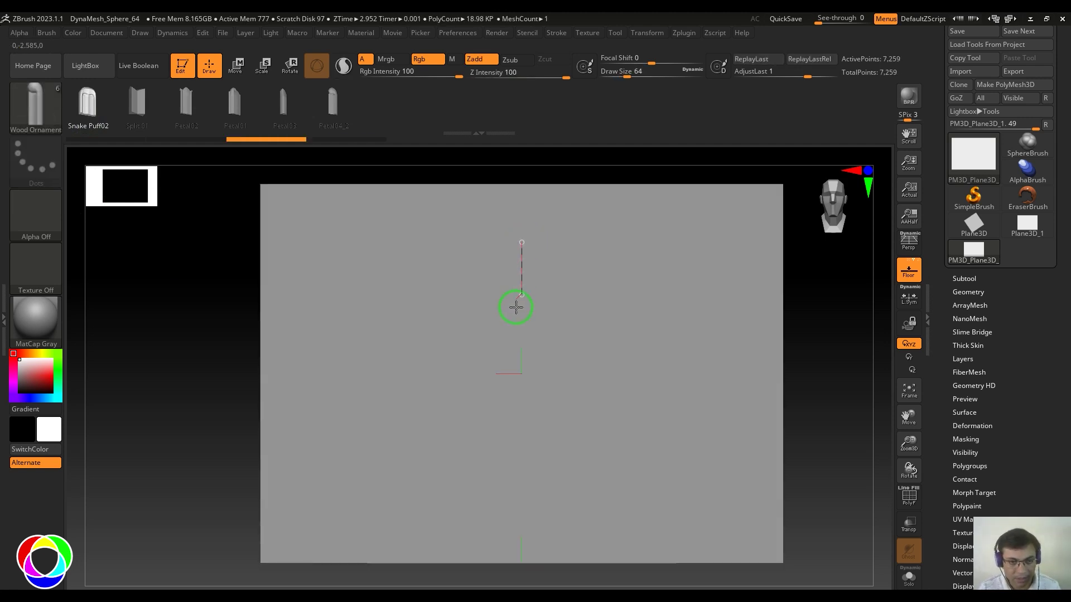
pyautogui.press('s')
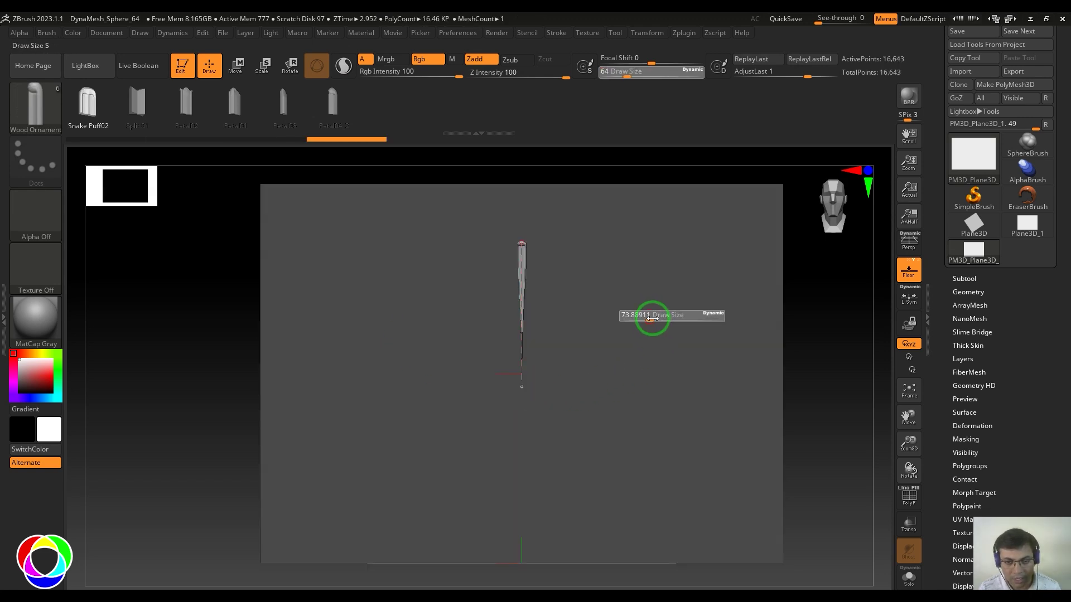
pyautogui.moveTo(672, 333); pyautogui.dragTo(677, 334)
pyautogui.click(523, 279)
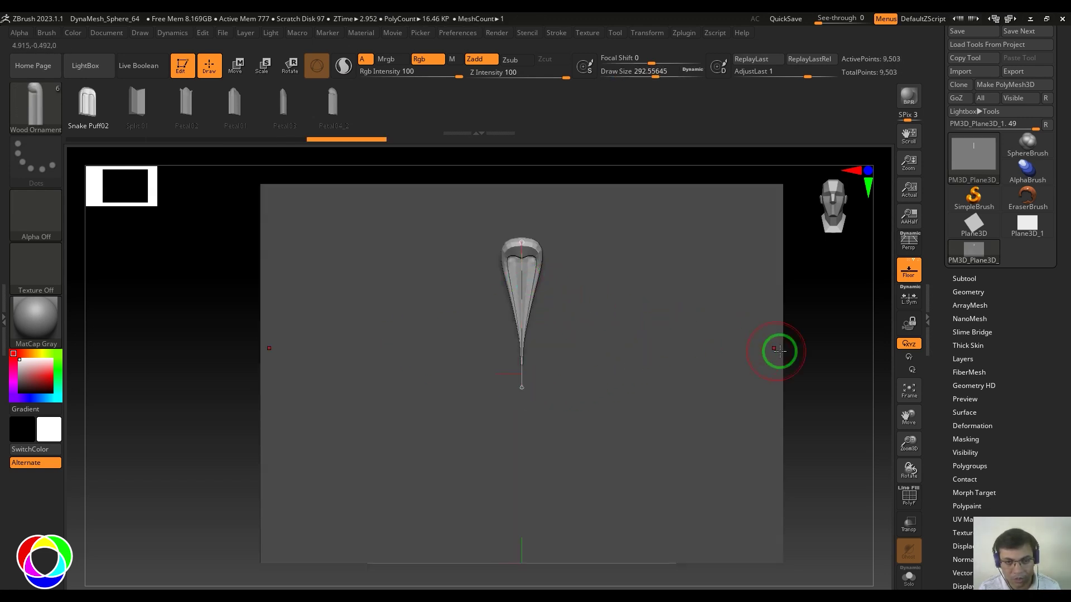
pyautogui.keyDown('ctrl'); pyautogui.moveTo(816, 350); pyautogui.dragTo(814, 365, button='right'); pyautogui.keyUp('ctrl')
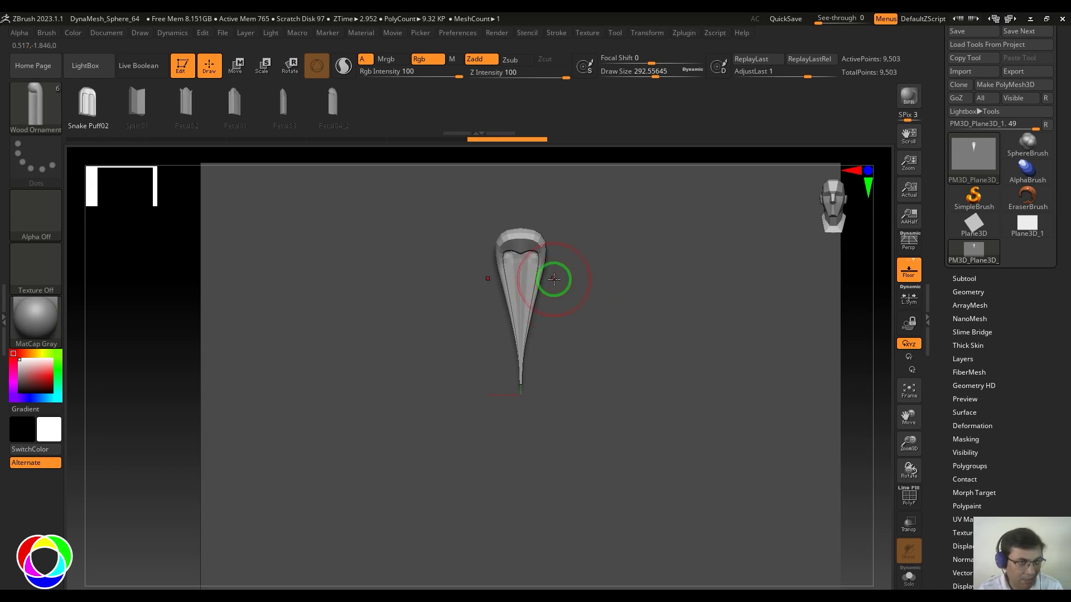
# Step: Add a mirrored pair of curved Split 01 petals flanking the central petal, tapering to its base
pyautogui.click(138, 110)
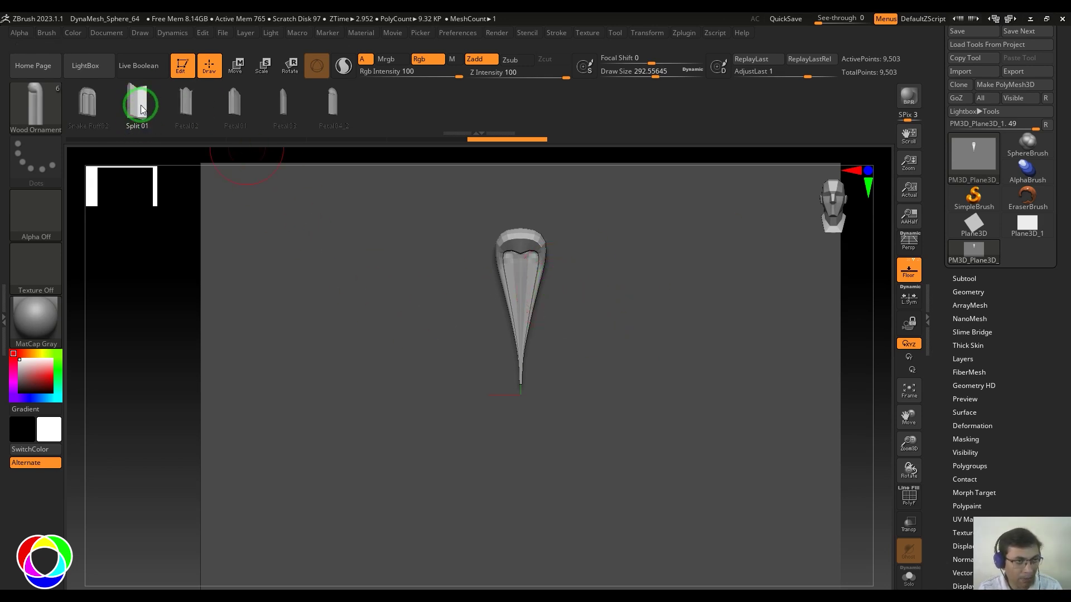
pyautogui.press('s')
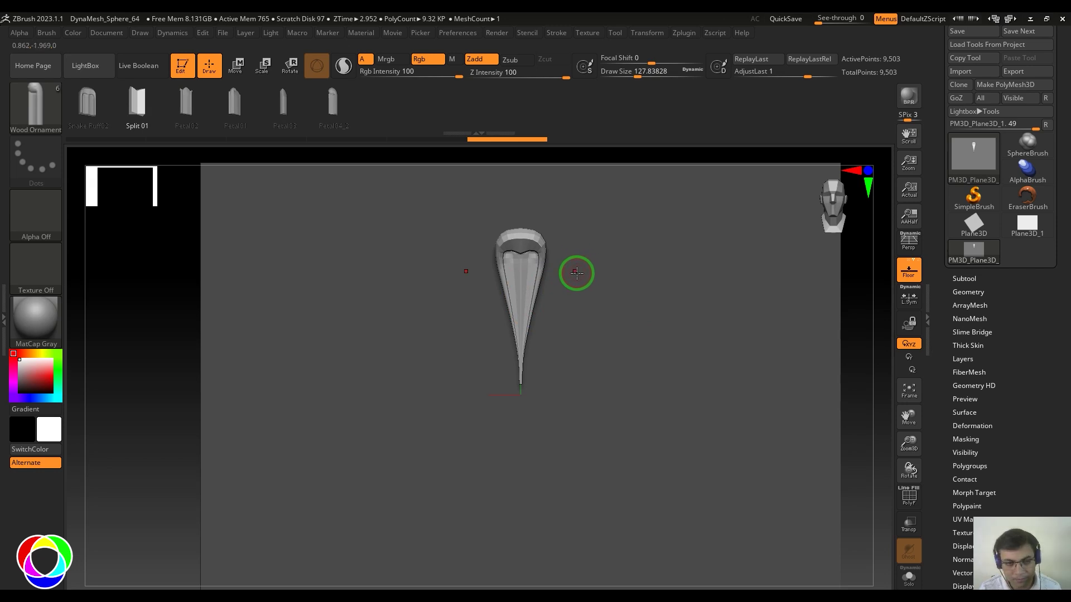
pyautogui.moveTo(562, 282)
pyautogui.mouseDown()
pyautogui.moveTo(544, 375)
pyautogui.moveTo(528, 379)
pyautogui.mouseUp()
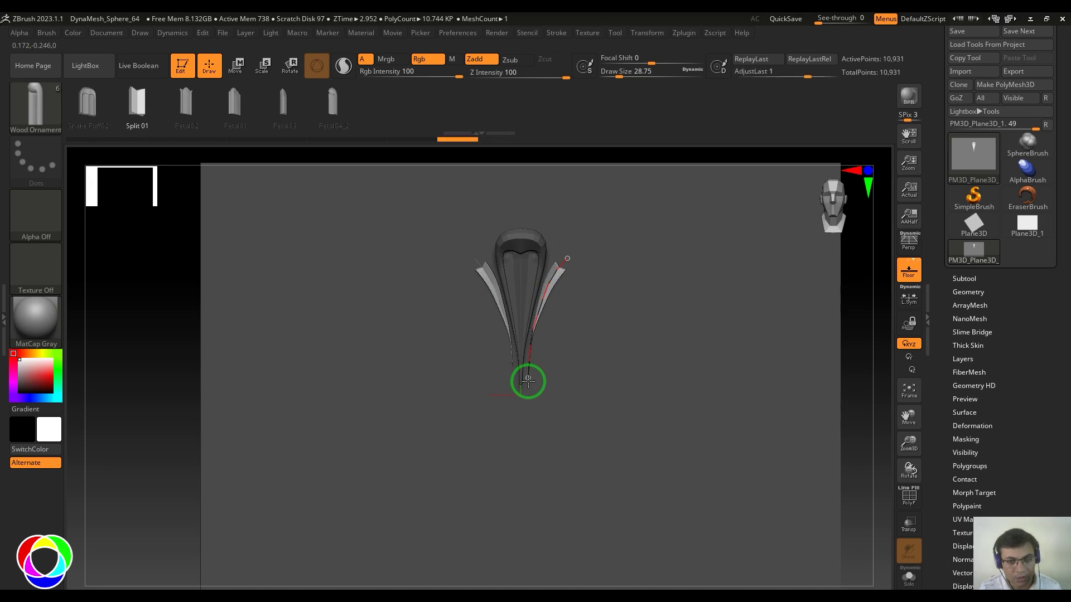
pyautogui.press('s')
pyautogui.click(606, 329)
# Step: Add a second, wider-flaring pair of Split 01 petals outside the first pair at a draw size of about 324
pyautogui.moveTo(551, 284); pyautogui.dragTo(607, 213)
pyautogui.moveTo(528, 376); pyautogui.dragTo(523, 389)
pyautogui.press('s')
pyautogui.moveTo(607, 315); pyautogui.dragTo(610, 316)
pyautogui.click(567, 284)
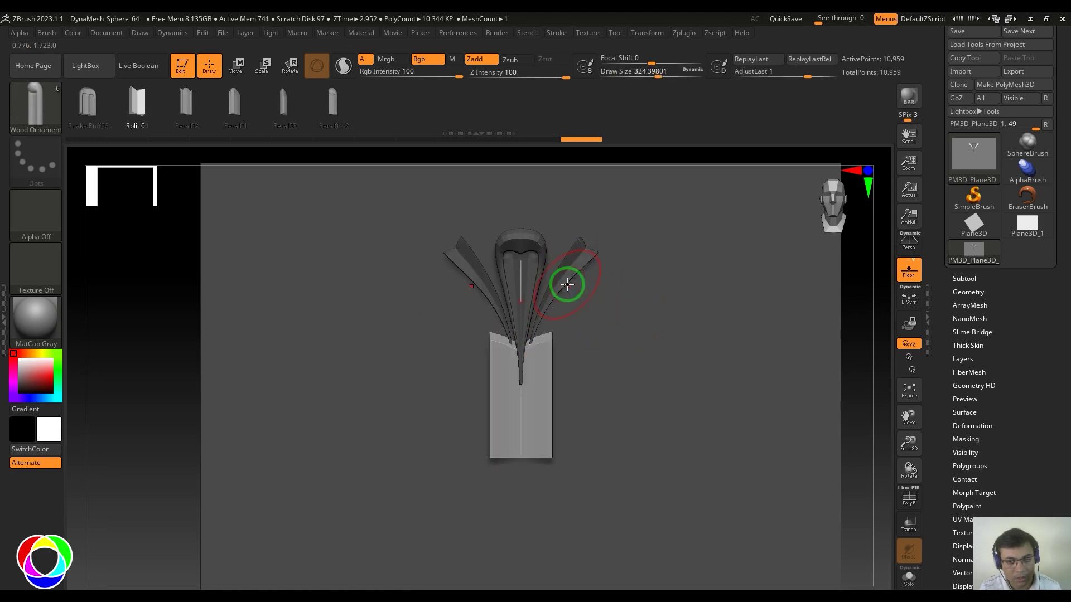
pyautogui.moveTo(561, 259); pyautogui.dragTo(543, 310)
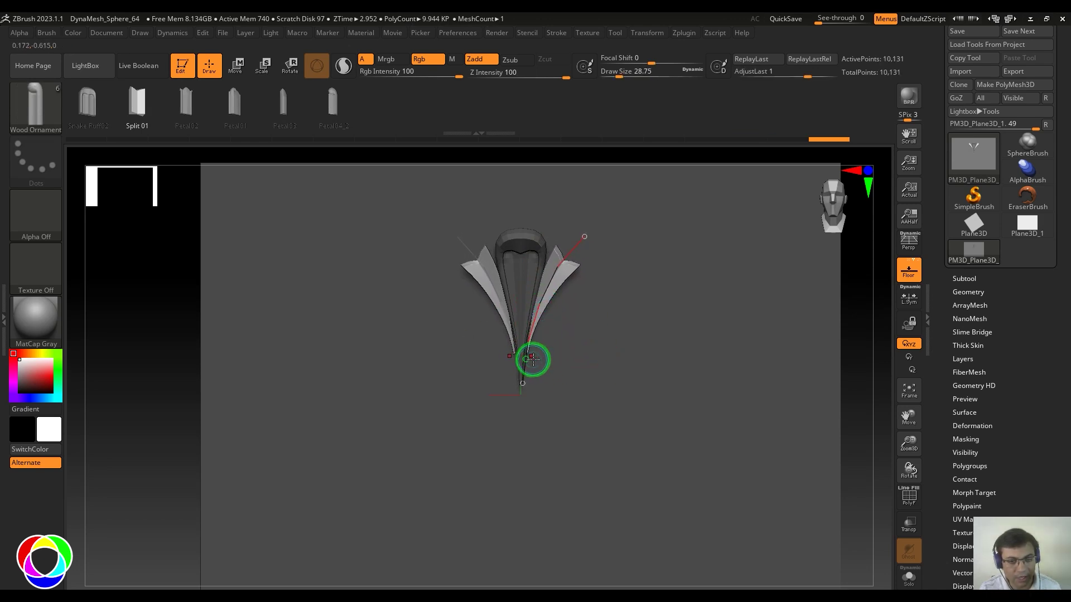
pyautogui.click(645, 332)
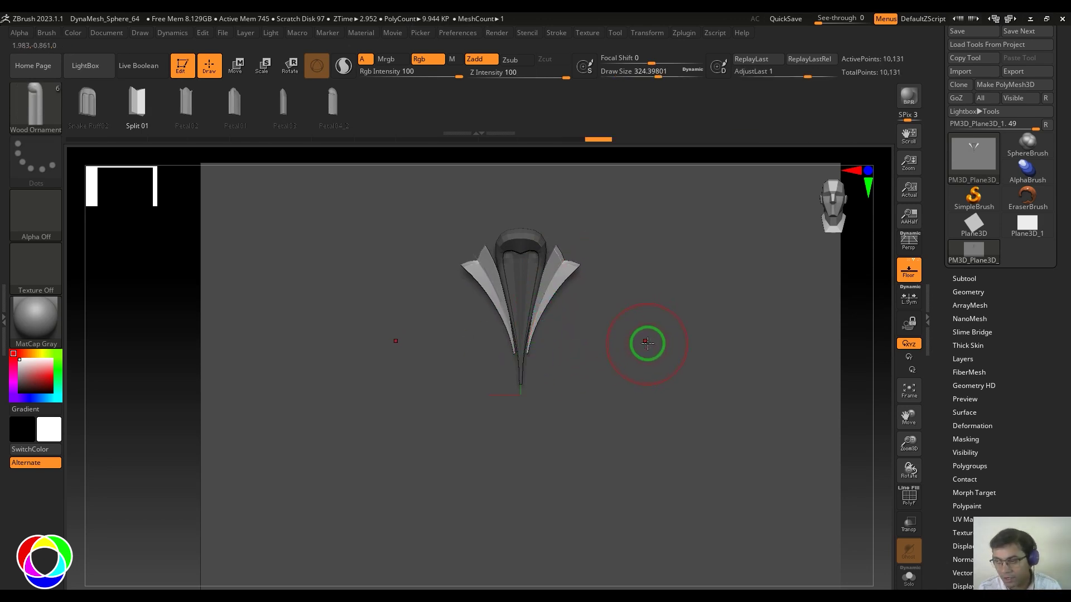
# Step: Add a mirrored pair of outward-curling Snake Puff02 petals below the split petals at a draw size of about 187
pyautogui.click(85, 104)
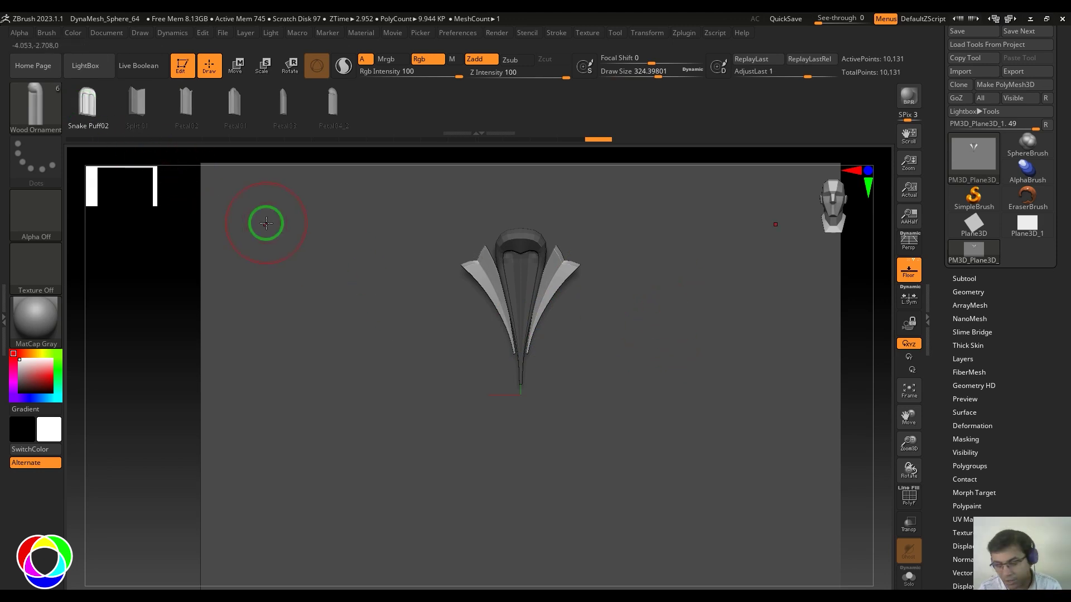
pyautogui.press('s')
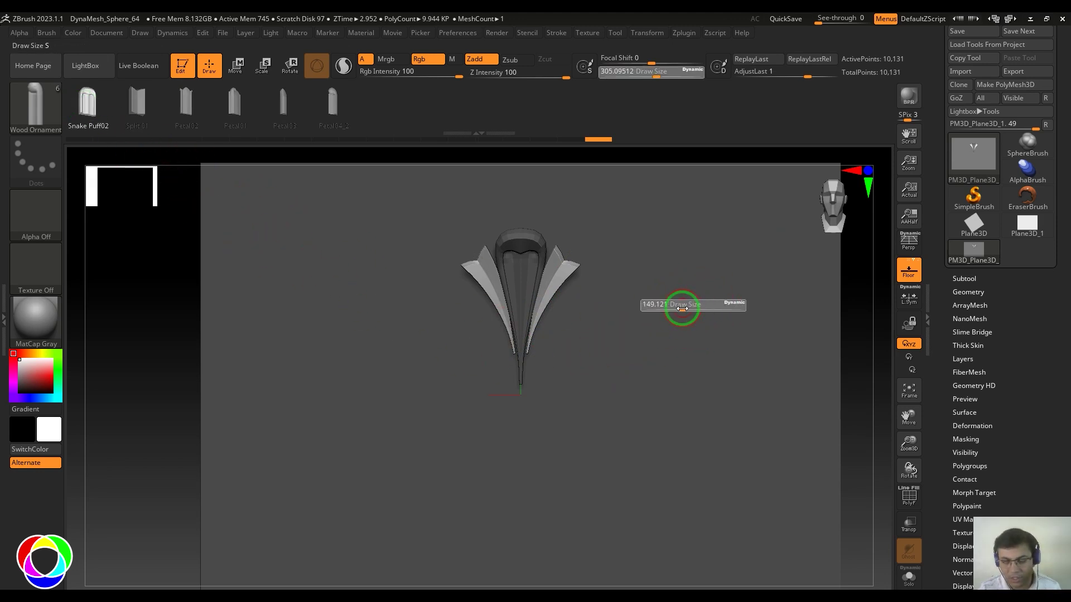
pyautogui.moveTo(682, 309); pyautogui.dragTo(677, 309)
pyautogui.press('s')
pyautogui.click(601, 288)
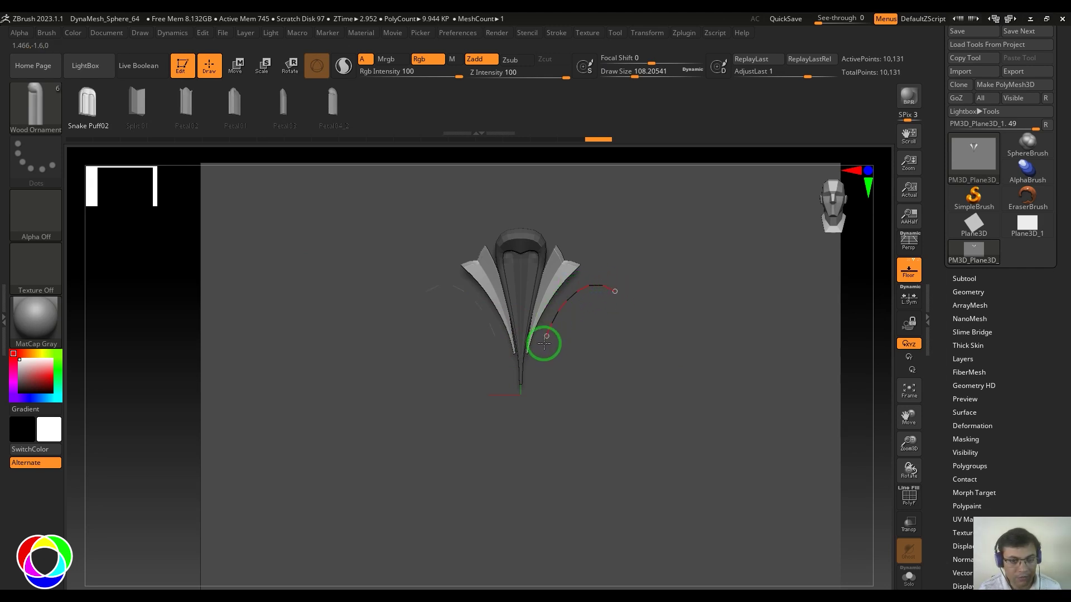
pyautogui.moveTo(544, 343); pyautogui.dragTo(530, 394)
pyautogui.press('s')
pyautogui.moveTo(597, 346); pyautogui.dragTo(606, 350)
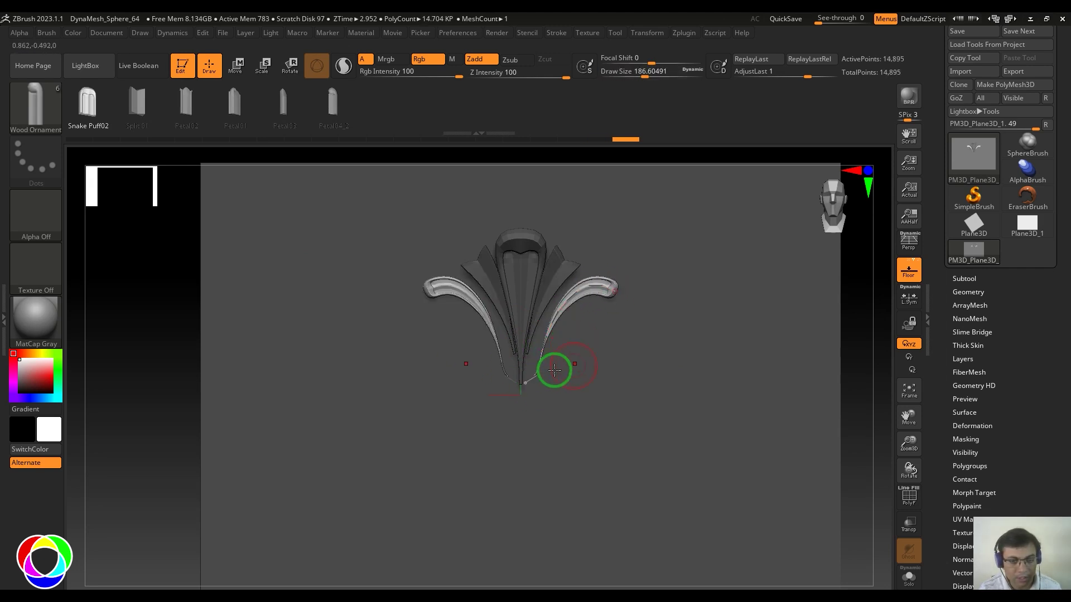
pyautogui.moveTo(540, 356); pyautogui.dragTo(527, 377)
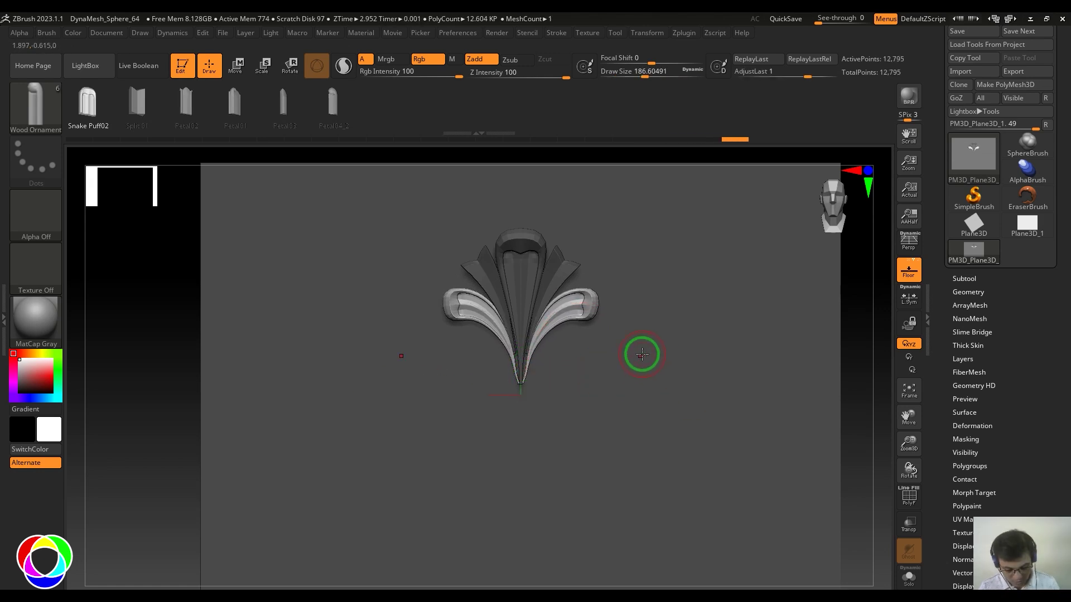
# Step: Reshape the outer curled petals with the Move brush, lifting their tips and refining their curves at a draw size of about 344
pyautogui.press('b')
pyautogui.press('m')
pyautogui.press('v')
pyautogui.press('s')
pyautogui.moveTo(586, 299); pyautogui.dragTo(611, 308)
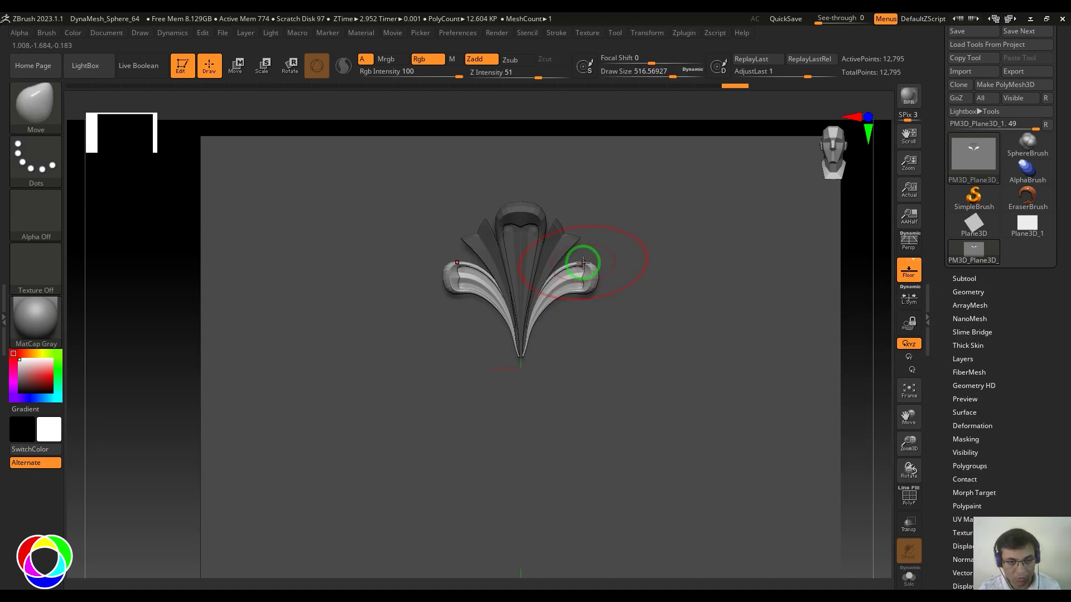
pyautogui.moveTo(583, 263); pyautogui.dragTo(594, 256)
pyautogui.moveTo(547, 284); pyautogui.dragTo(580, 290)
pyautogui.press('s')
pyautogui.moveTo(586, 285)
pyautogui.mouseDown()
pyautogui.moveTo(594, 288)
pyautogui.moveTo(586, 256)
pyautogui.moveTo(565, 259)
pyautogui.mouseUp()
pyautogui.moveTo(546, 282); pyautogui.dragTo(544, 286)
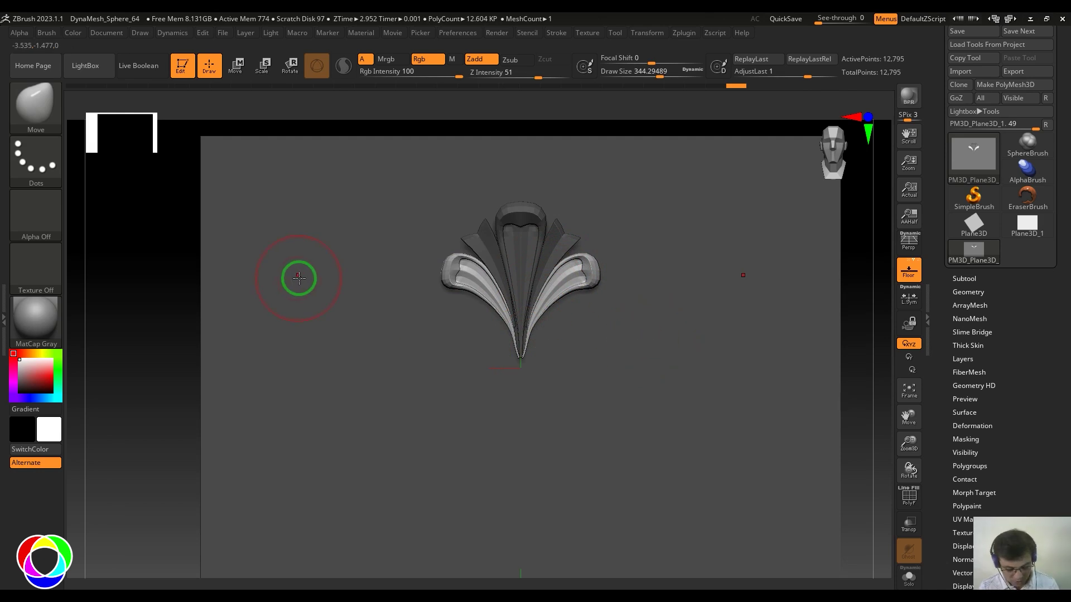
# Step: Draw mirrored Petal03 scrolls sweeping out from the petals' base and curling inward, thickened to a draw size of about 217
pyautogui.press('b')
pyautogui.click(745, 556)
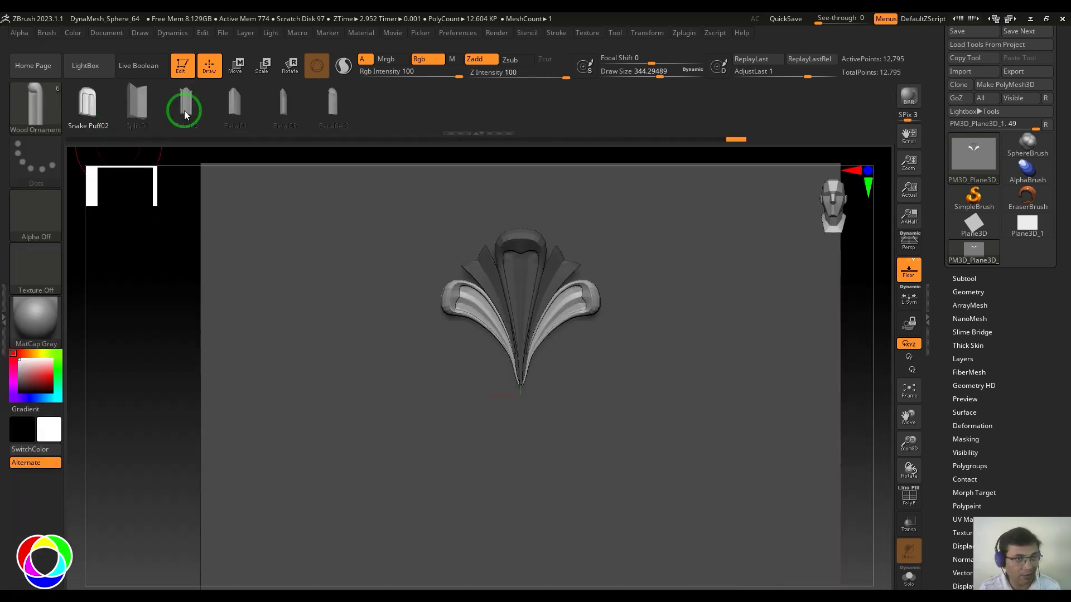
pyautogui.click(285, 102)
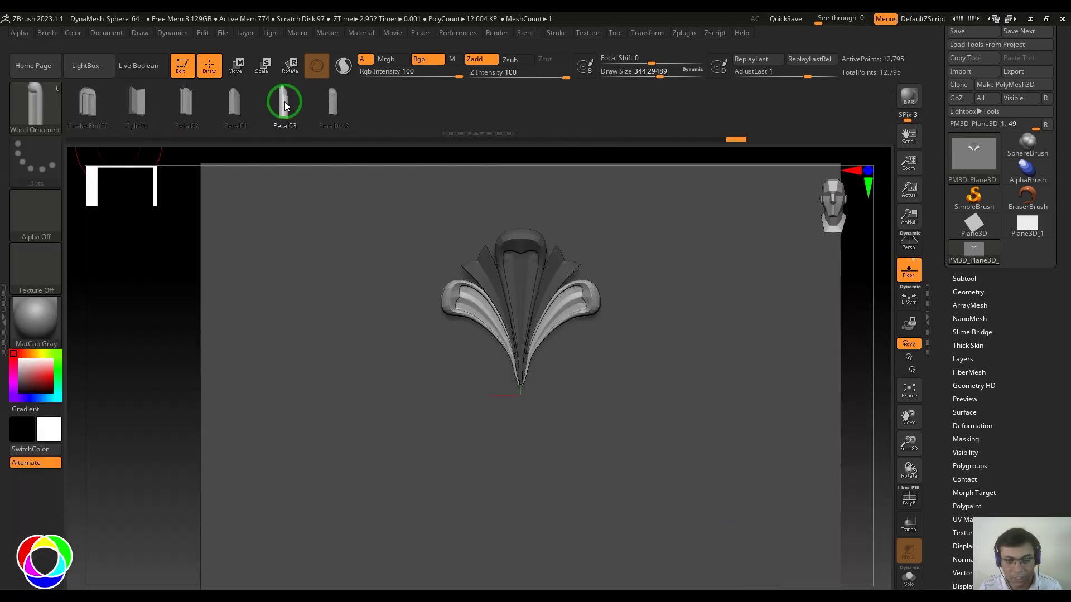
pyautogui.press('s')
pyautogui.moveTo(559, 413); pyautogui.dragTo(540, 422)
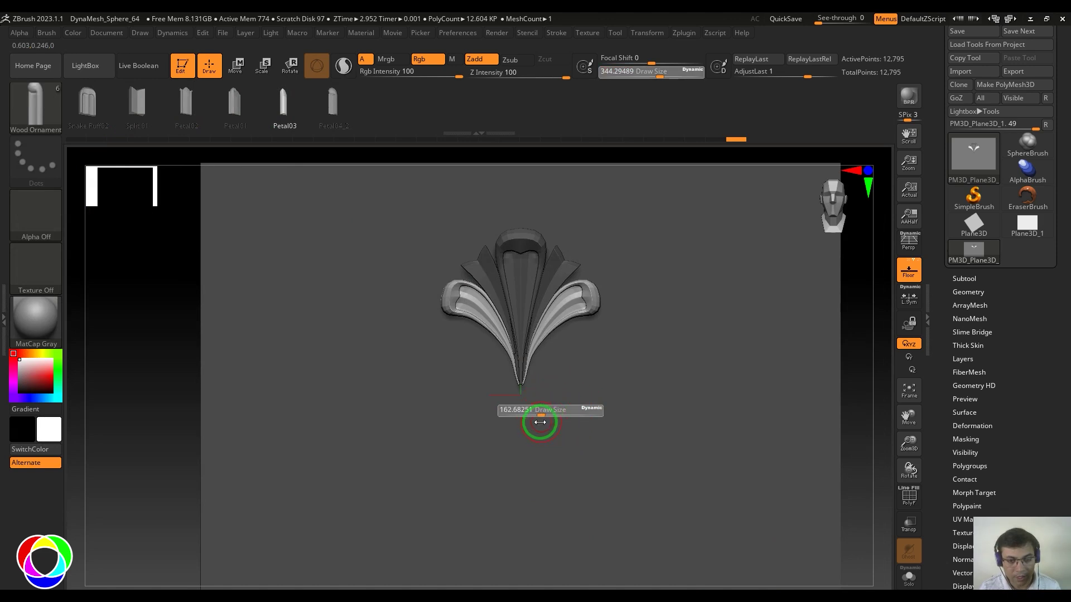
pyautogui.press('s')
pyautogui.moveTo(669, 433)
pyautogui.mouseDown()
pyautogui.moveTo(735, 390)
pyautogui.moveTo(581, 339)
pyautogui.mouseUp()
pyautogui.moveTo(536, 368); pyautogui.dragTo(518, 394)
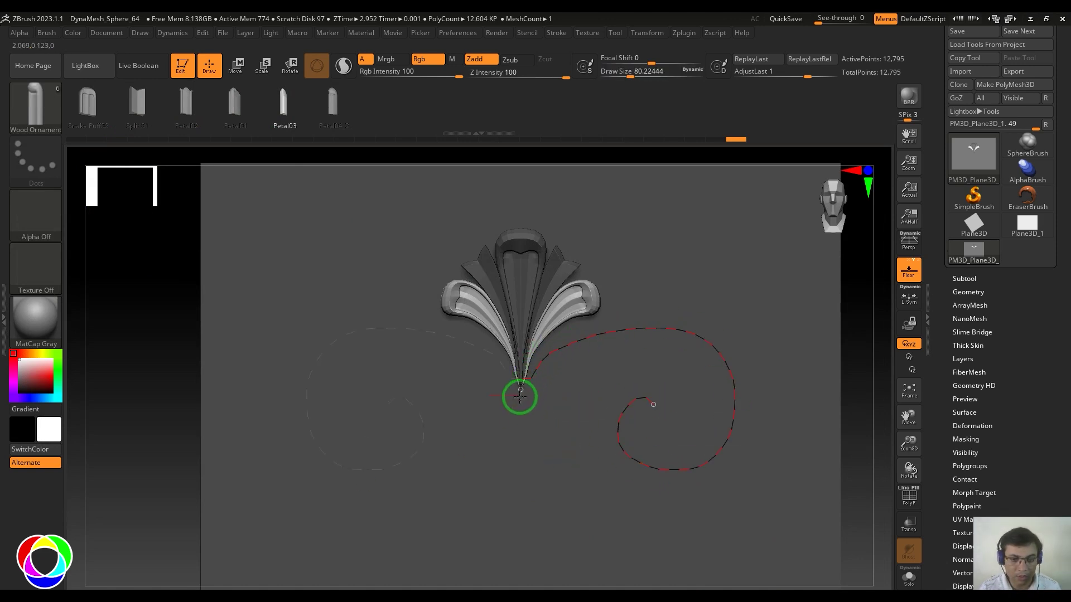
pyautogui.press('s')
pyautogui.moveTo(781, 433); pyautogui.dragTo(798, 433)
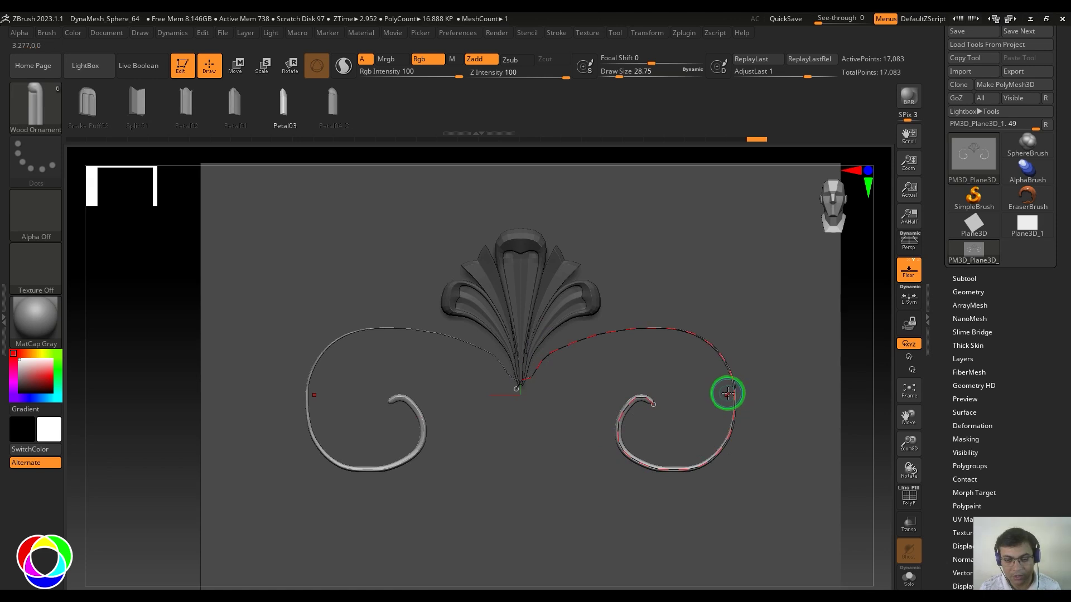
pyautogui.click(727, 392)
pyautogui.click(563, 345)
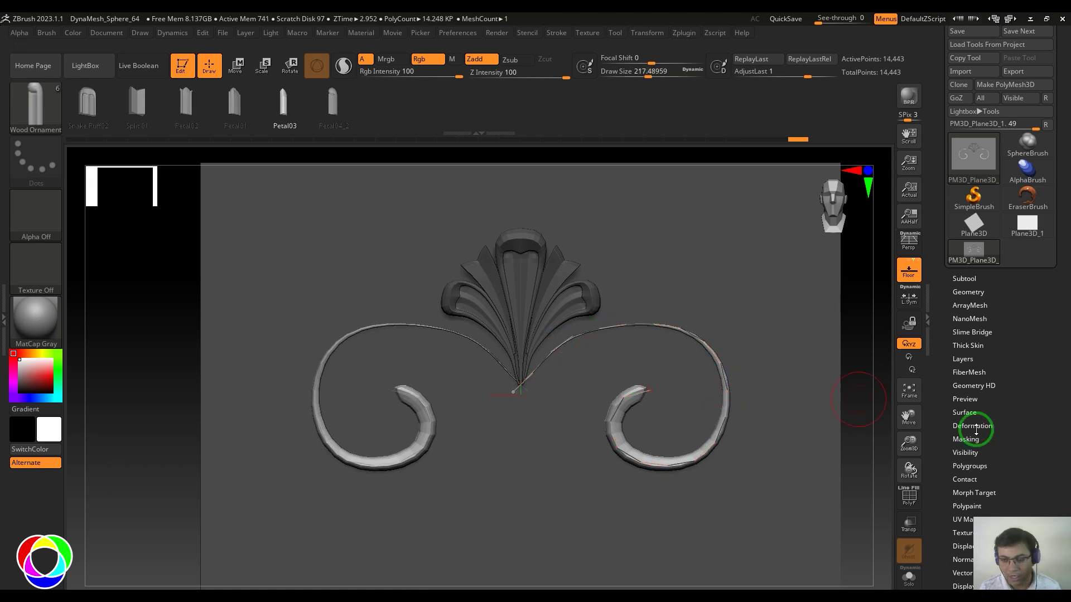
# Step: Reshape the stroke's Curve Falloff graph into a fuller S-shaped taper and apply it to the scrolls
pyautogui.moveTo(1007, 426); pyautogui.dragTo(1002, 320)
pyautogui.click(974, 355)
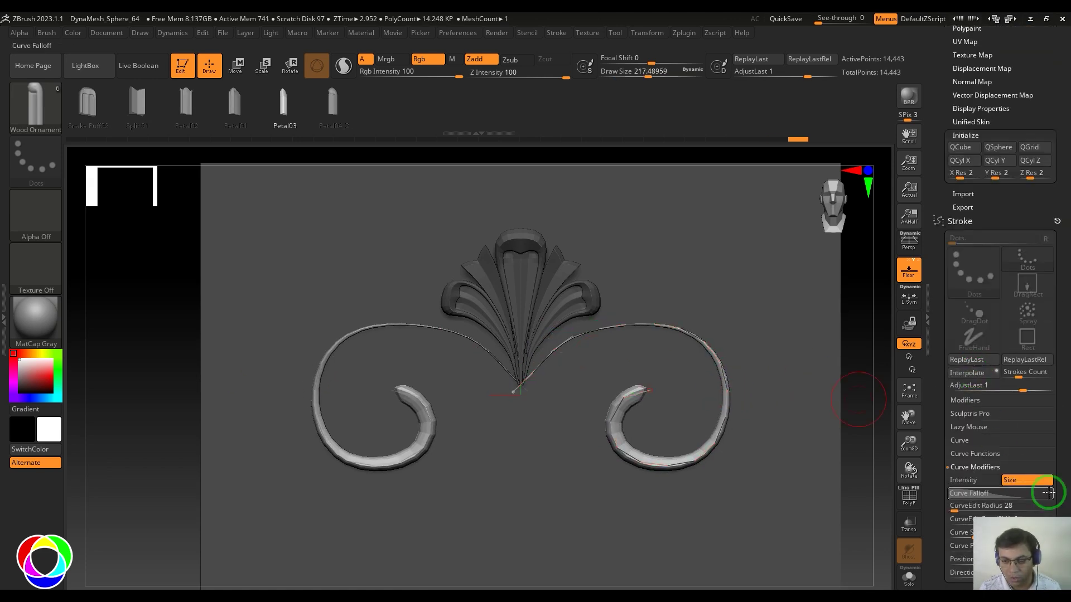
pyautogui.moveTo(1047, 495); pyautogui.dragTo(1048, 427)
pyautogui.click(992, 379)
pyautogui.moveTo(975, 396); pyautogui.dragTo(980, 392)
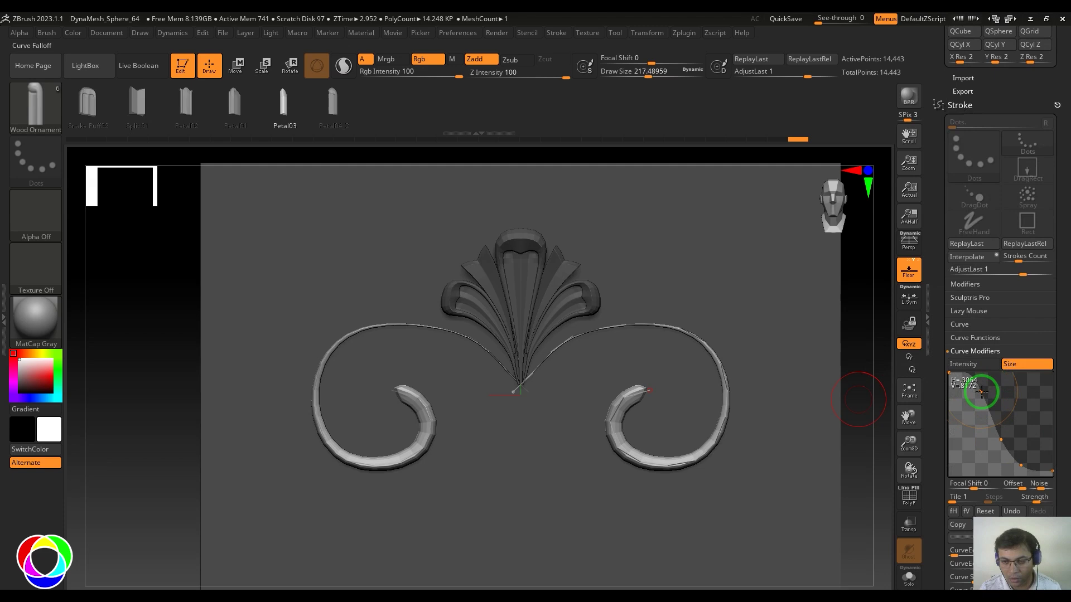
pyautogui.moveTo(1001, 439); pyautogui.dragTo(1015, 442)
pyautogui.click(720, 426)
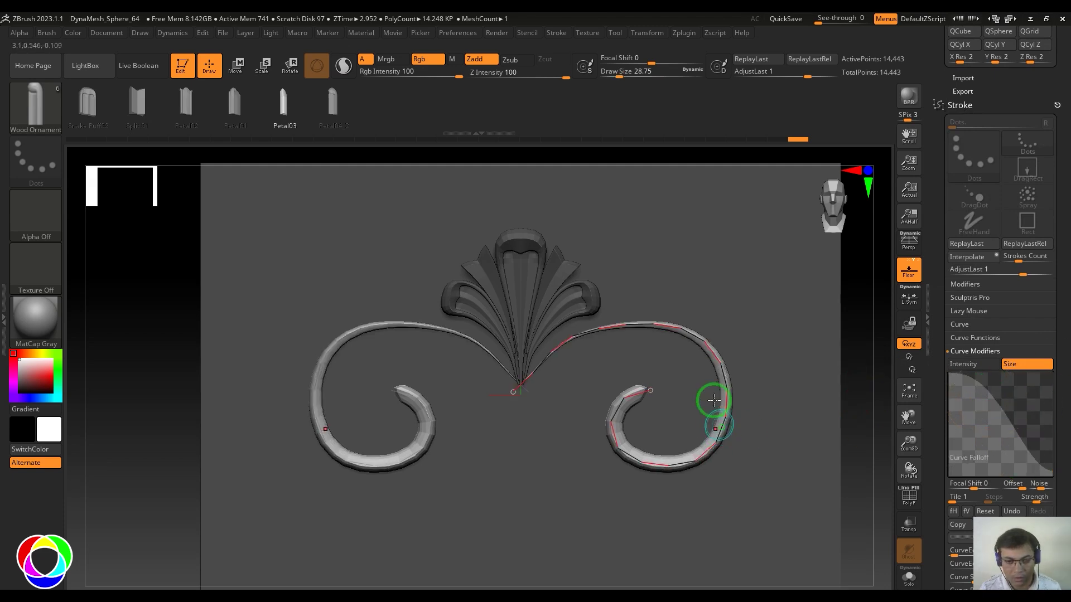
# Step: Thicken the scrolls to a draw size of about 274 and pull their curves closer to the petals
pyautogui.press('s')
pyautogui.click(634, 329)
pyautogui.moveTo(572, 347); pyautogui.dragTo(574, 321)
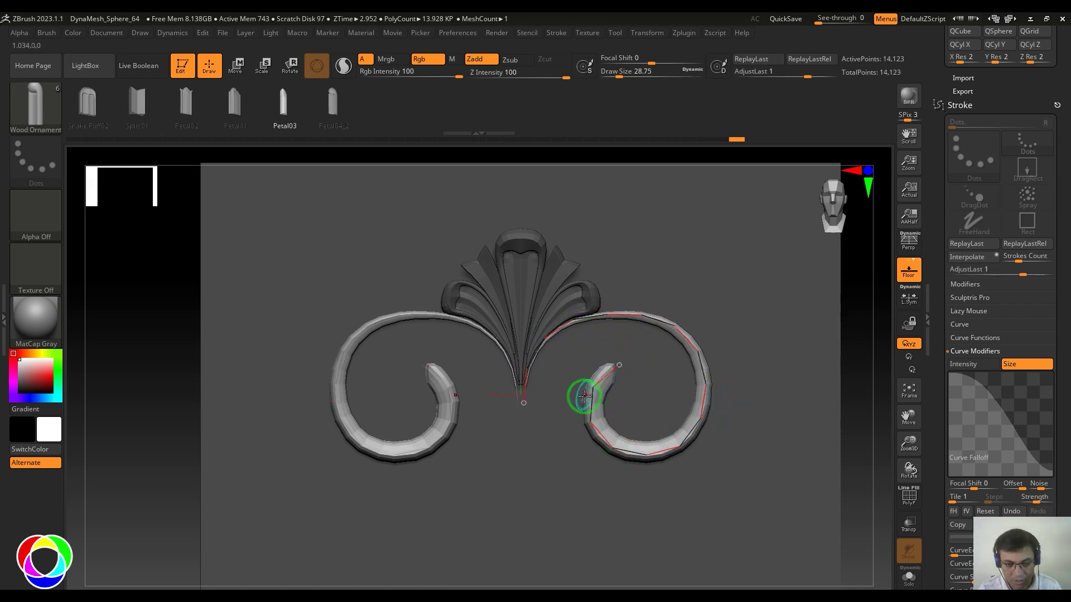
pyautogui.click(760, 364)
# Step: Draw a mirrored pair of smaller Petal04_2 curls inside the large scrolls
pyautogui.click(186, 101)
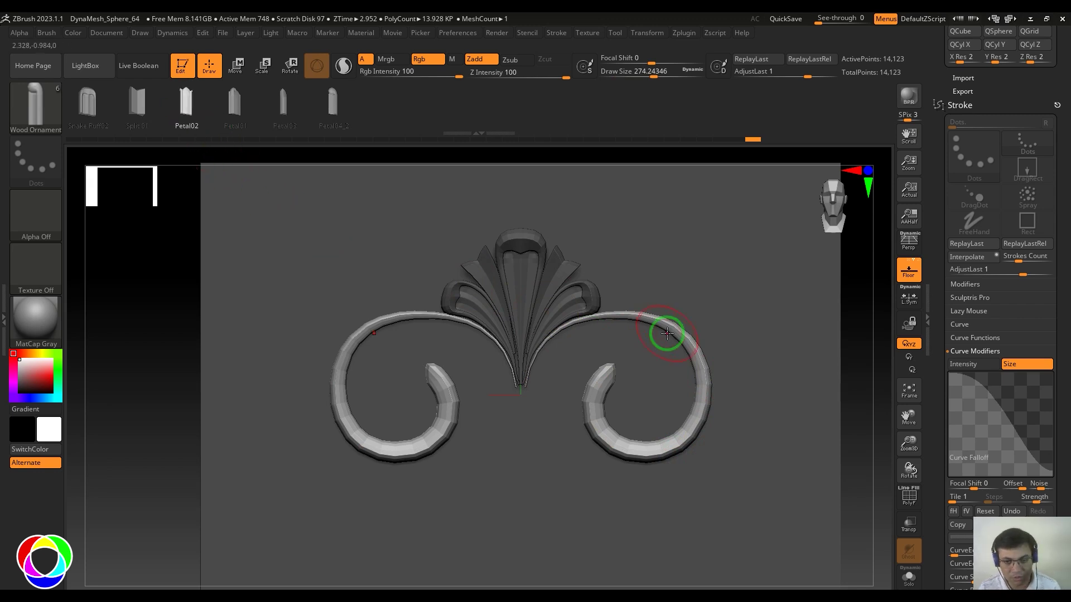
pyautogui.press('s')
pyautogui.moveTo(676, 381); pyautogui.dragTo(649, 377)
pyautogui.moveTo(602, 328)
pyautogui.mouseDown()
pyautogui.moveTo(592, 330)
pyautogui.moveTo(655, 327)
pyautogui.mouseUp()
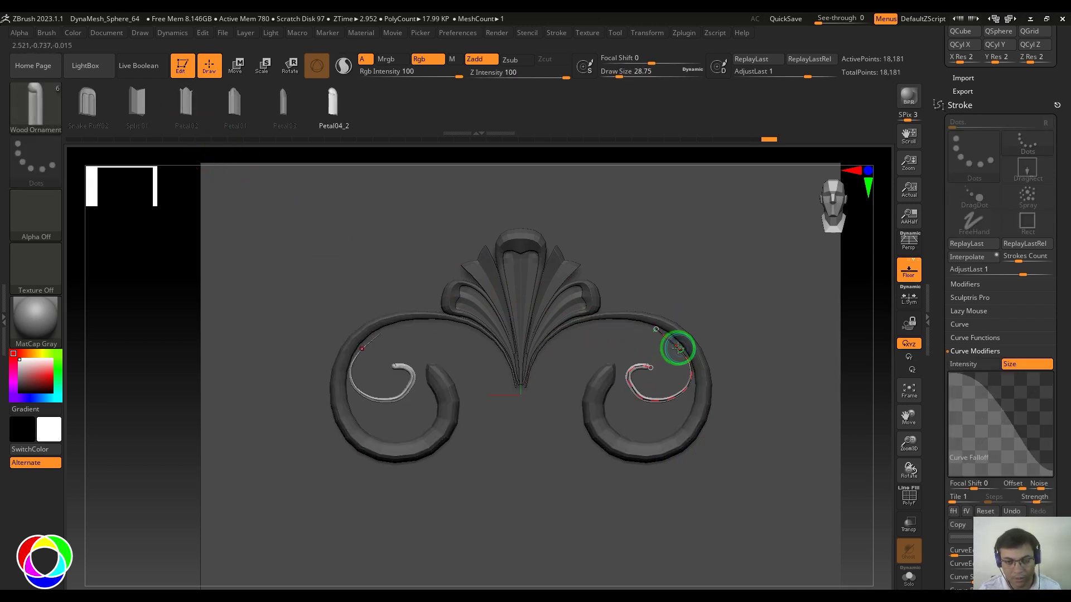
pyautogui.moveTo(629, 386)
pyautogui.mouseDown()
pyautogui.moveTo(670, 407)
pyautogui.moveTo(640, 397)
pyautogui.mouseUp()
pyautogui.press('s')
pyautogui.moveTo(722, 336); pyautogui.dragTo(774, 349)
pyautogui.click(689, 360)
# Step: Adjust the inner Petal04_2 curls to follow the scrolls' inner edge, with a draw size of about 192
pyautogui.press('s')
pyautogui.click(687, 357)
pyautogui.moveTo(674, 356)
pyautogui.mouseDown()
pyautogui.moveTo(678, 348)
pyautogui.moveTo(623, 365)
pyautogui.moveTo(679, 351)
pyautogui.moveTo(641, 357)
pyautogui.moveTo(652, 318)
pyautogui.moveTo(632, 362)
pyautogui.moveTo(643, 416)
pyautogui.mouseUp()
pyautogui.moveTo(672, 338); pyautogui.dragTo(660, 324)
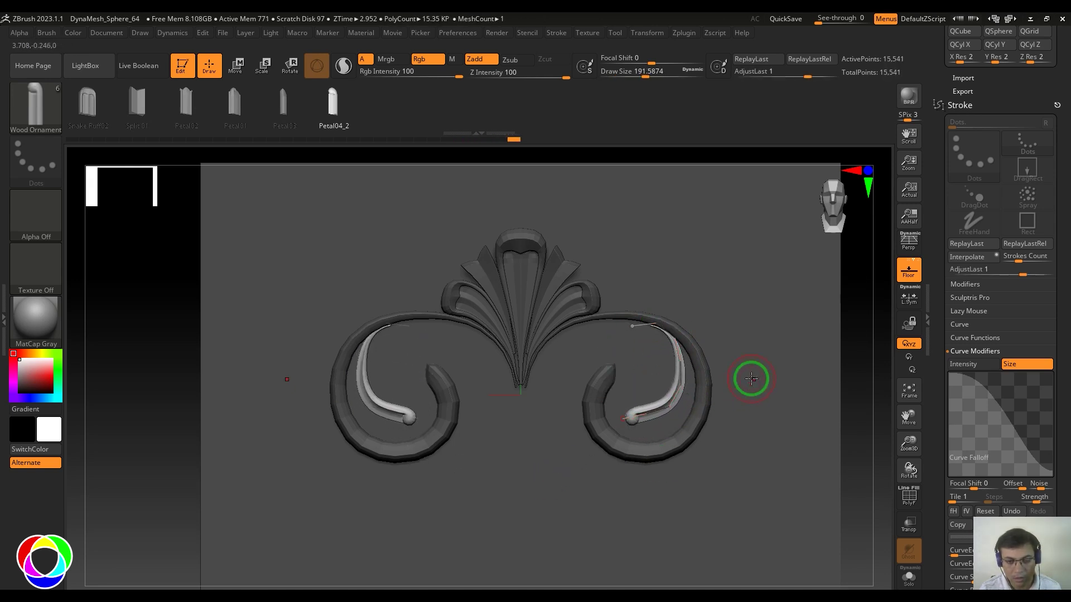
# Step: Reshape the lower ends of the inner Petal04_2 curls using the Move brush at a draw size of about 324
pyautogui.press('b')
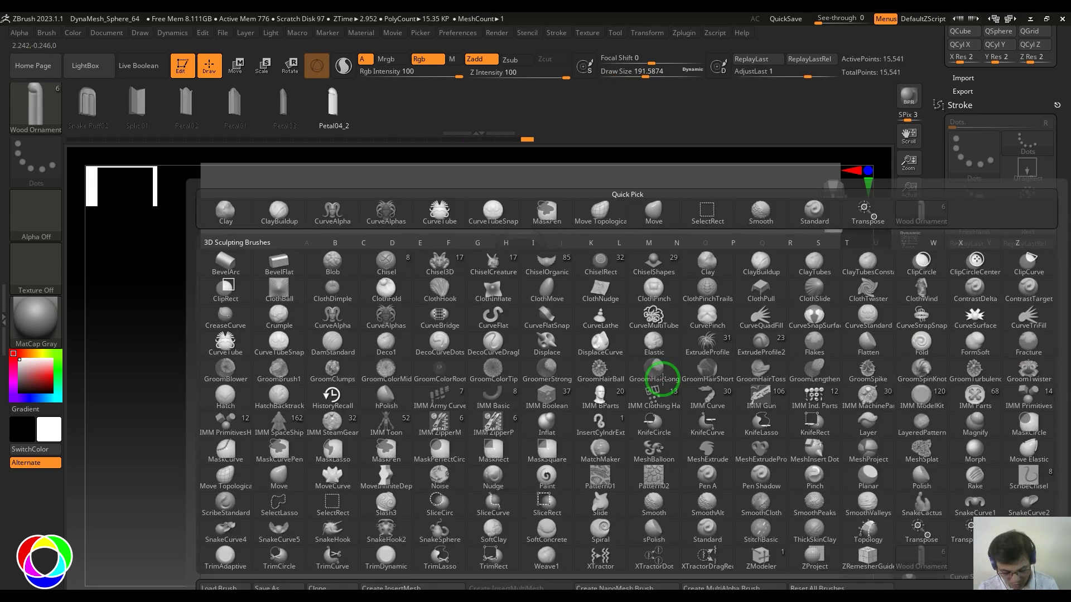
pyautogui.press('m')
pyautogui.press('v')
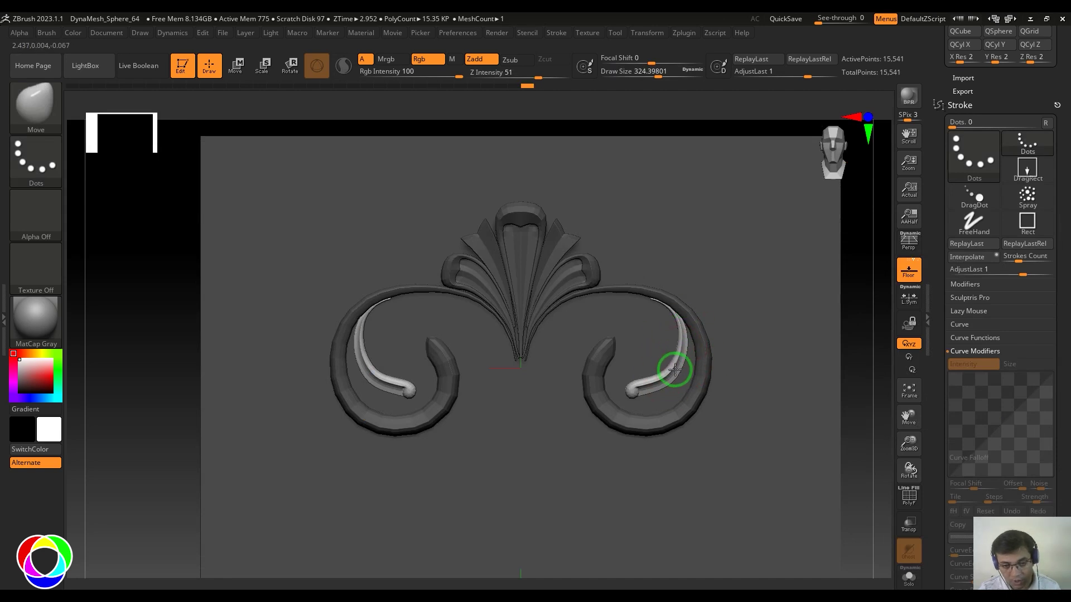
pyautogui.moveTo(624, 397)
pyautogui.mouseDown()
pyautogui.moveTo(627, 383)
pyautogui.moveTo(640, 394)
pyautogui.moveTo(626, 377)
pyautogui.moveTo(649, 397)
pyautogui.moveTo(652, 376)
pyautogui.mouseUp()
# Step: Draw a mirrored pair of Petal03 tails along the outer sides of the large scrolls, ending in outward curls, using the Wood Ornament brush
pyautogui.press('b')
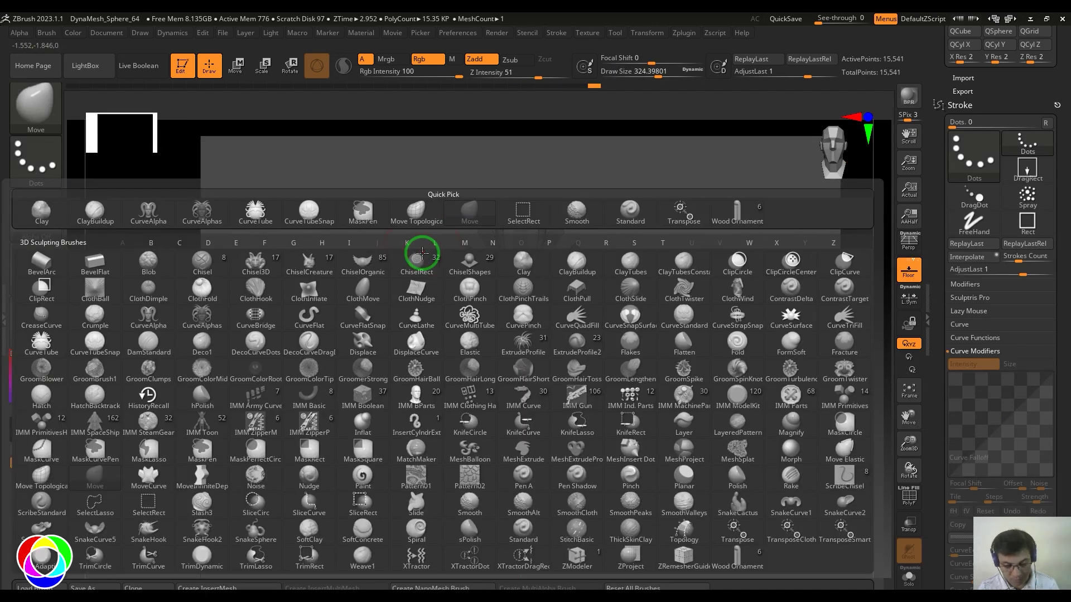
pyautogui.click(737, 553)
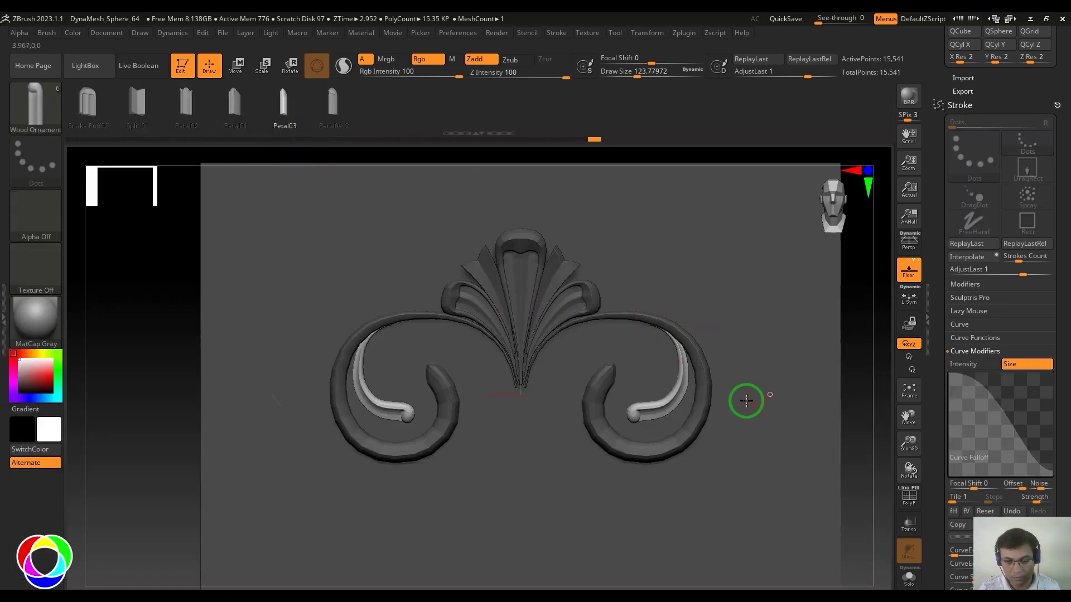
pyautogui.press('s')
pyautogui.press('s')
pyautogui.moveTo(748, 430); pyautogui.dragTo(696, 337)
pyautogui.press('s')
pyautogui.moveTo(772, 382); pyautogui.dragTo(783, 381)
pyautogui.click(698, 342)
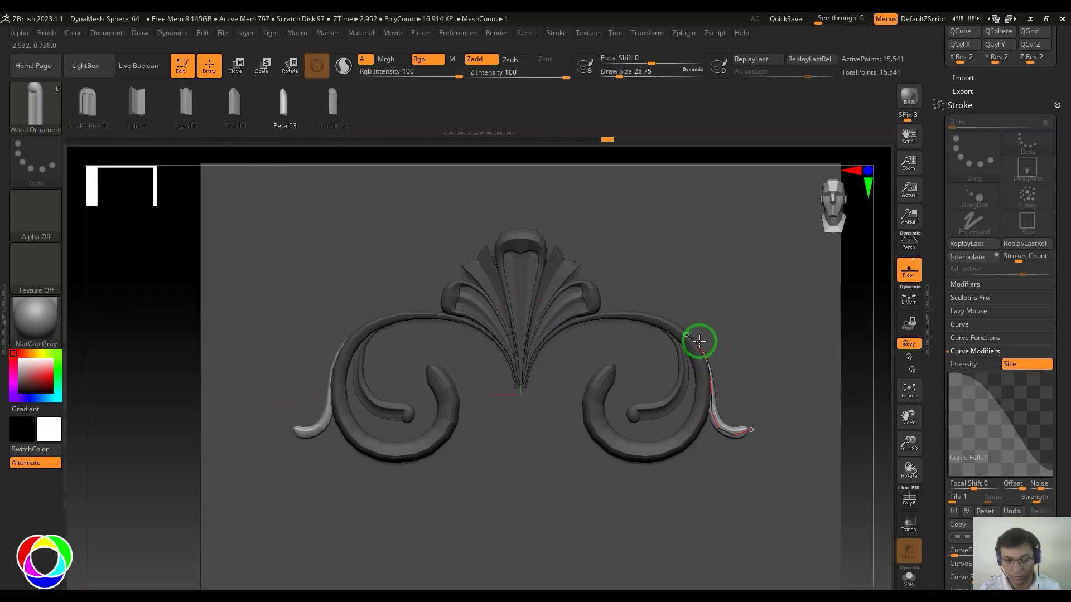
# Step: Draw a mirrored pair of Petal02 curls between the upper petal fan and the large scrolls and adjust their thickness
pyautogui.press('Left')
pyautogui.press('Left')
pyautogui.moveTo(617, 353)
pyautogui.mouseDown()
pyautogui.moveTo(520, 398)
pyautogui.moveTo(558, 397)
pyautogui.mouseUp()
pyautogui.press('s')
pyautogui.click(535, 368)
pyautogui.click(581, 333)
# Step: Draw a mirrored pair of short Petal02 curls inside the inner scroll curls, with a draw size of about 136
pyautogui.press('s')
pyautogui.moveTo(664, 365); pyautogui.dragTo(643, 369)
pyautogui.moveTo(635, 356)
pyautogui.mouseDown()
pyautogui.moveTo(664, 335)
pyautogui.moveTo(633, 319)
pyautogui.mouseUp()
pyautogui.press('s')
pyautogui.moveTo(671, 366); pyautogui.dragTo(679, 365)
pyautogui.click(640, 324)
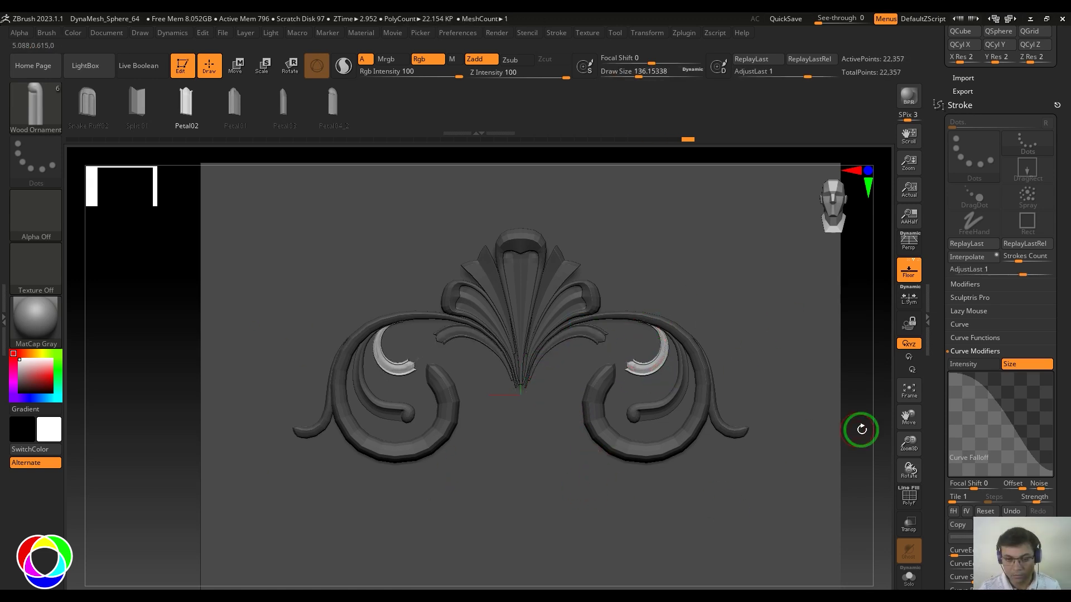
# Step: Draw and shape a mirrored pair of outward-curving Petal01 petals below the upper fan's base, and switch the brush to Petal02
pyautogui.keyDown('alt'); pyautogui.moveTo(861, 430); pyautogui.dragTo(847, 396); pyautogui.keyUp('alt')
pyautogui.press('Right')
pyautogui.moveTo(565, 452)
pyautogui.mouseDown()
pyautogui.moveTo(516, 413)
pyautogui.moveTo(548, 348)
pyautogui.mouseUp()
pyautogui.moveTo(570, 472); pyautogui.dragTo(529, 435)
pyautogui.moveTo(595, 447); pyautogui.dragTo(601, 433)
pyautogui.moveTo(529, 396); pyautogui.dragTo(525, 394)
pyautogui.moveTo(544, 358); pyautogui.dragTo(541, 346)
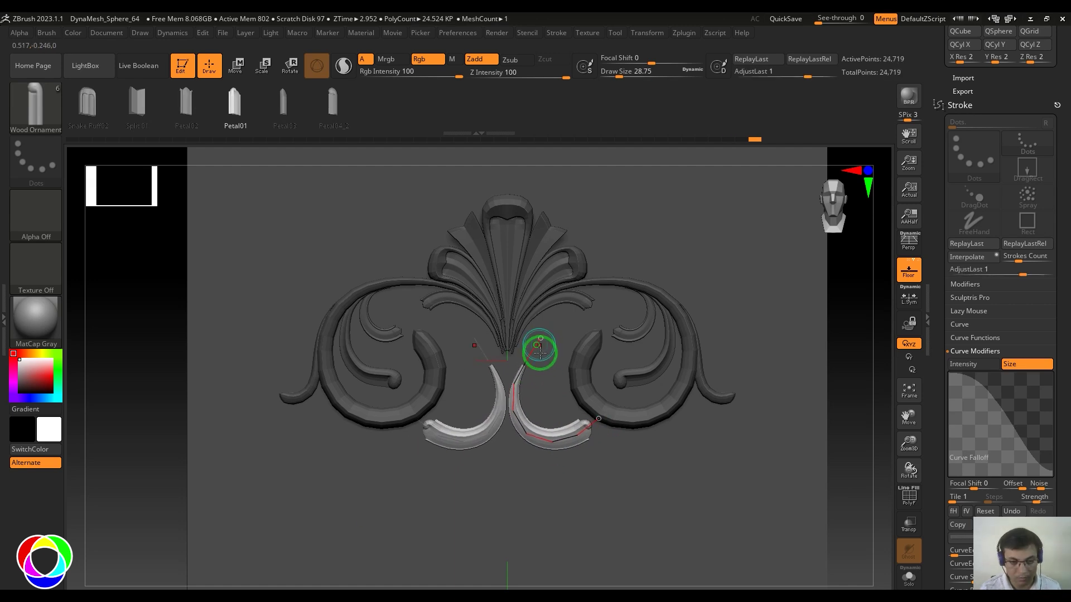
pyautogui.click(606, 513)
pyautogui.click(194, 102)
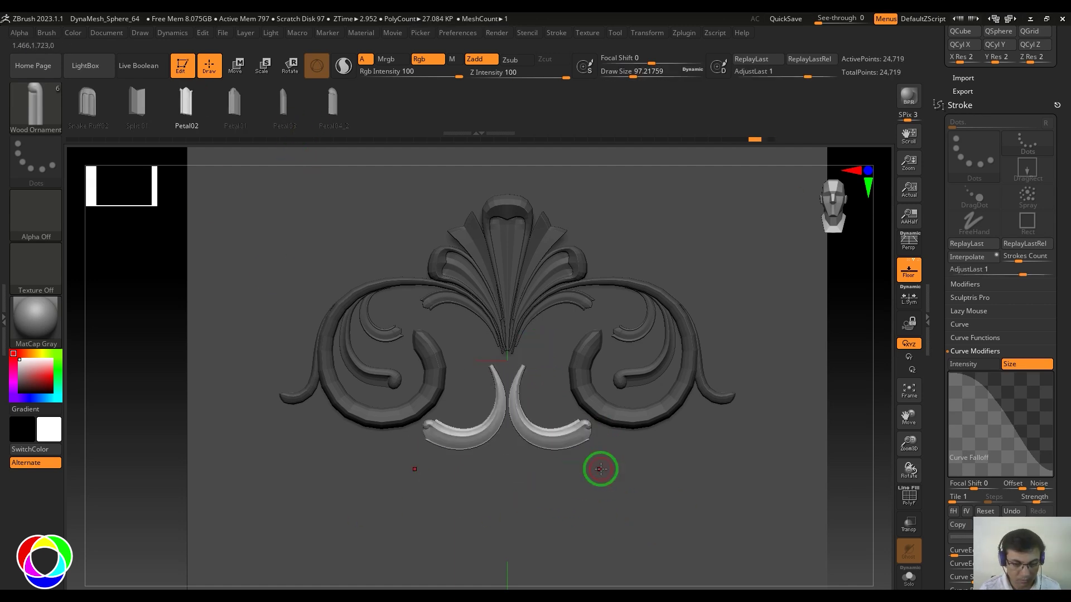
pyautogui.moveTo(599, 474)
pyautogui.mouseDown()
pyautogui.moveTo(508, 452)
pyautogui.moveTo(509, 420)
pyautogui.mouseUp()
pyautogui.hotkey('ctrl', 'z')
pyautogui.moveTo(599, 449); pyautogui.dragTo(608, 461)
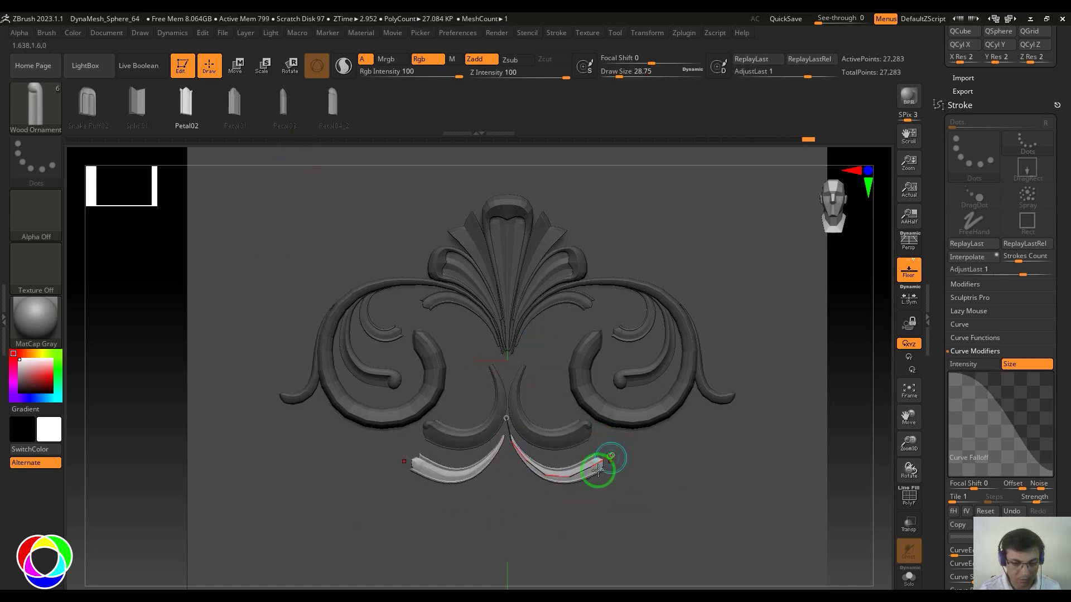
pyautogui.moveTo(509, 446); pyautogui.dragTo(512, 435)
pyautogui.hotkey('ctrl', 'z')
# Step: Draw a wide mirrored pair of S-shaped Petal02 petals below the Petal01 pair, starting from the centre line
pyautogui.moveTo(644, 492); pyautogui.dragTo(503, 409)
pyautogui.moveTo(530, 450); pyautogui.dragTo(527, 449)
pyautogui.click(566, 525)
# Step: Draw a mirrored pair of Snake Puff02 petals beneath the S-shaped petals and a single one straight down the centre line
pyautogui.click(88, 102)
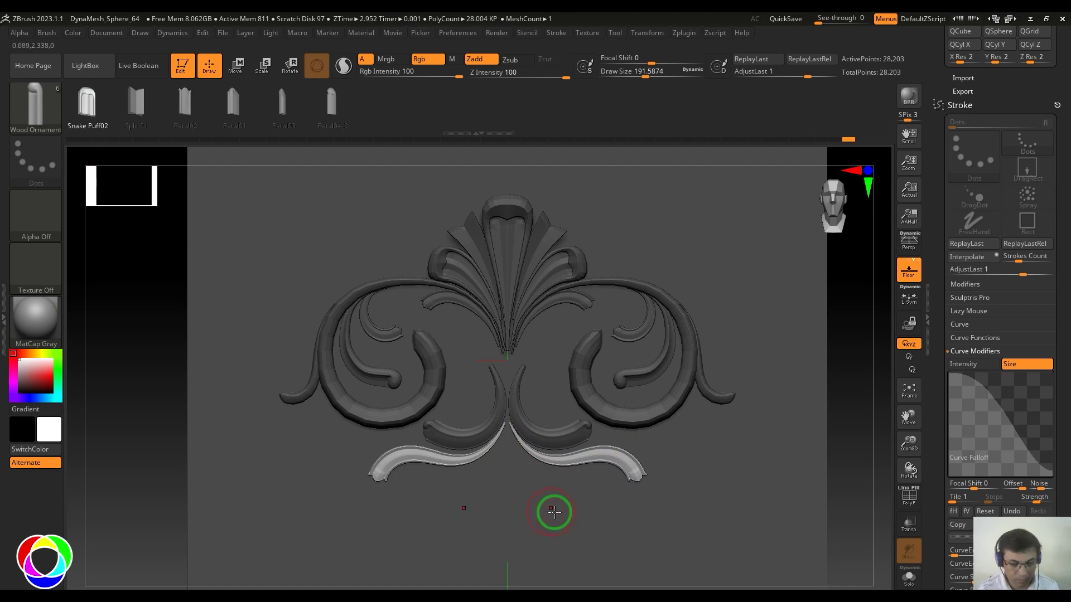
pyautogui.moveTo(580, 504)
pyautogui.mouseDown()
pyautogui.moveTo(508, 461)
pyautogui.moveTo(510, 445)
pyautogui.mouseUp()
pyautogui.moveTo(531, 479)
pyautogui.mouseDown()
pyautogui.moveTo(622, 494)
pyautogui.moveTo(605, 491)
pyautogui.mouseUp()
pyautogui.press('s')
pyautogui.press('s')
pyautogui.moveTo(506, 438); pyautogui.dragTo(500, 426)
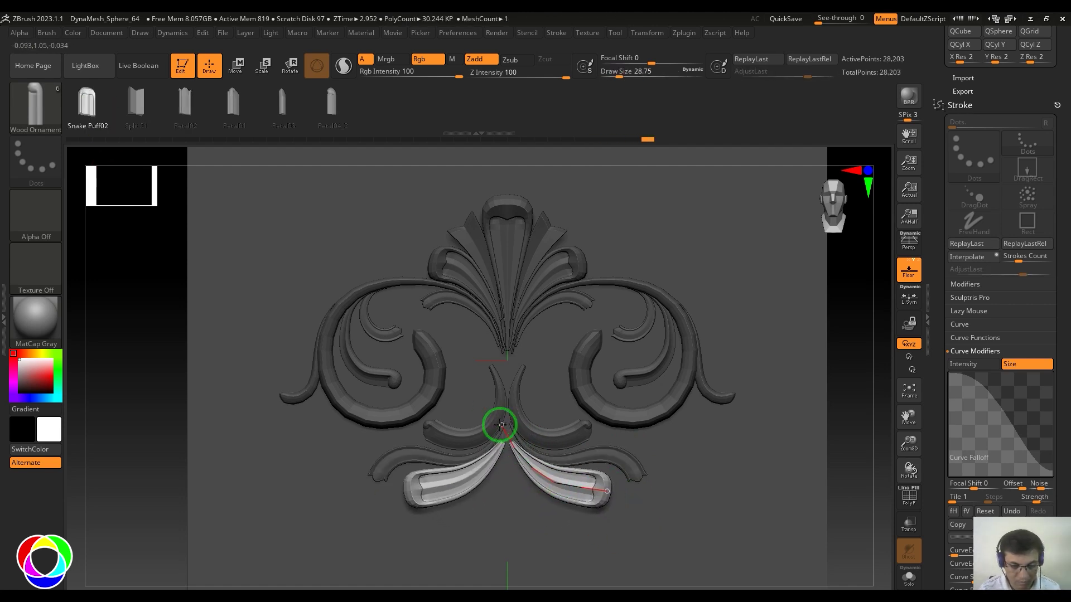
pyautogui.moveTo(544, 483); pyautogui.dragTo(547, 490)
pyautogui.click(511, 530)
pyautogui.moveTo(511, 530); pyautogui.dragTo(506, 400)
# Step: Fill the gaps beside the lower centre petal with a mirrored pair of Petal02 petals, with a draw size of about 177
pyautogui.click(185, 103)
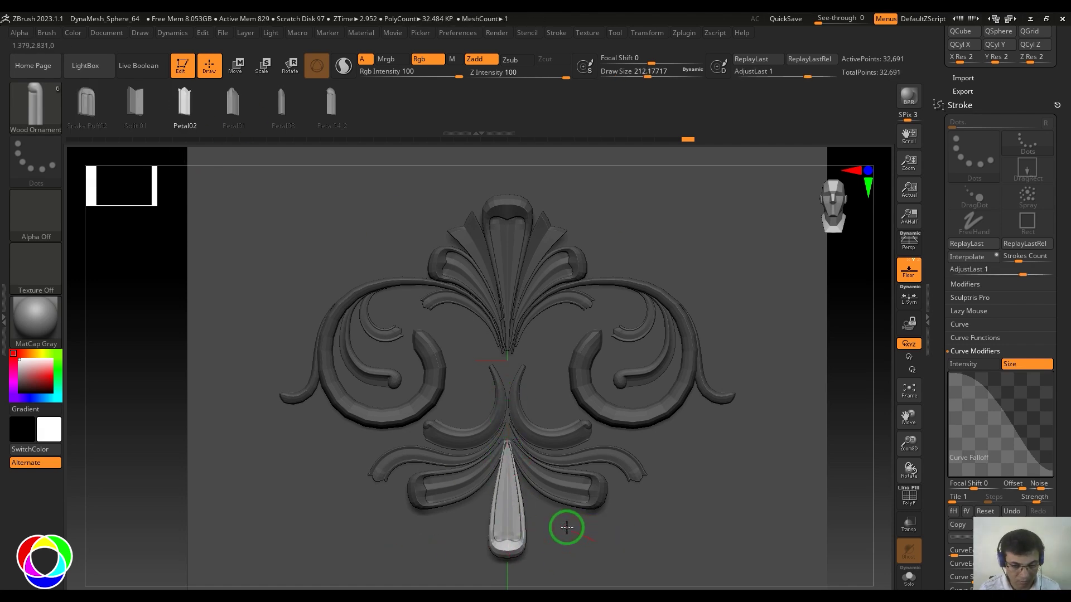
pyautogui.moveTo(578, 524)
pyautogui.mouseDown()
pyautogui.moveTo(526, 485)
pyautogui.moveTo(506, 441)
pyautogui.mouseUp()
pyautogui.moveTo(530, 489)
pyautogui.mouseDown()
pyautogui.moveTo(543, 506)
pyautogui.moveTo(525, 472)
pyautogui.mouseUp()
pyautogui.press('s')
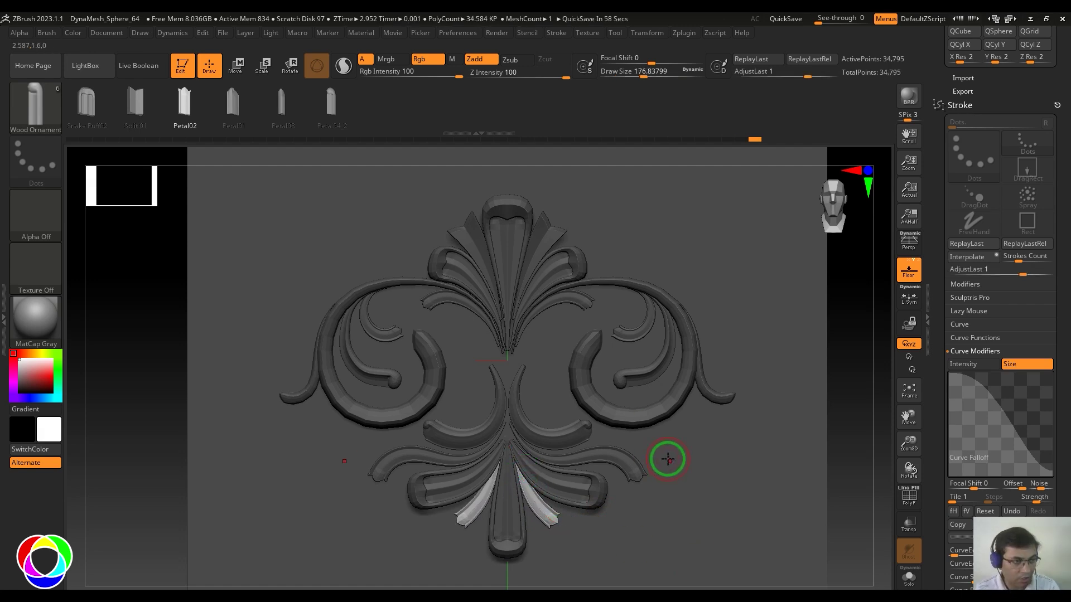
# Step: Insert a sphere from the IMM Primitives brush on the centre line where the lower petals meet
pyautogui.press('b')
pyautogui.press('i')
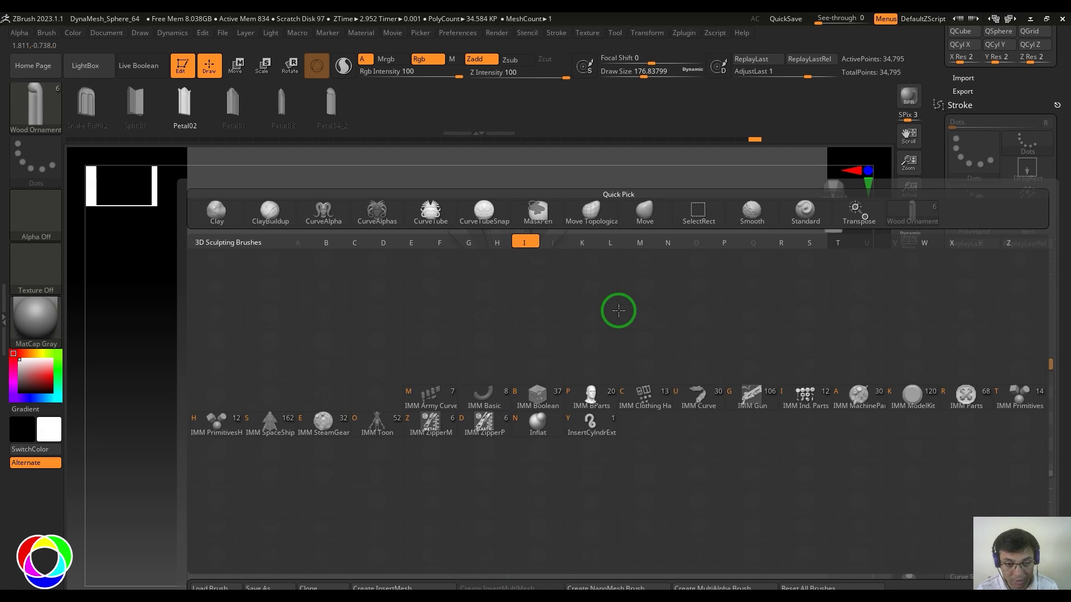
pyautogui.click(1018, 399)
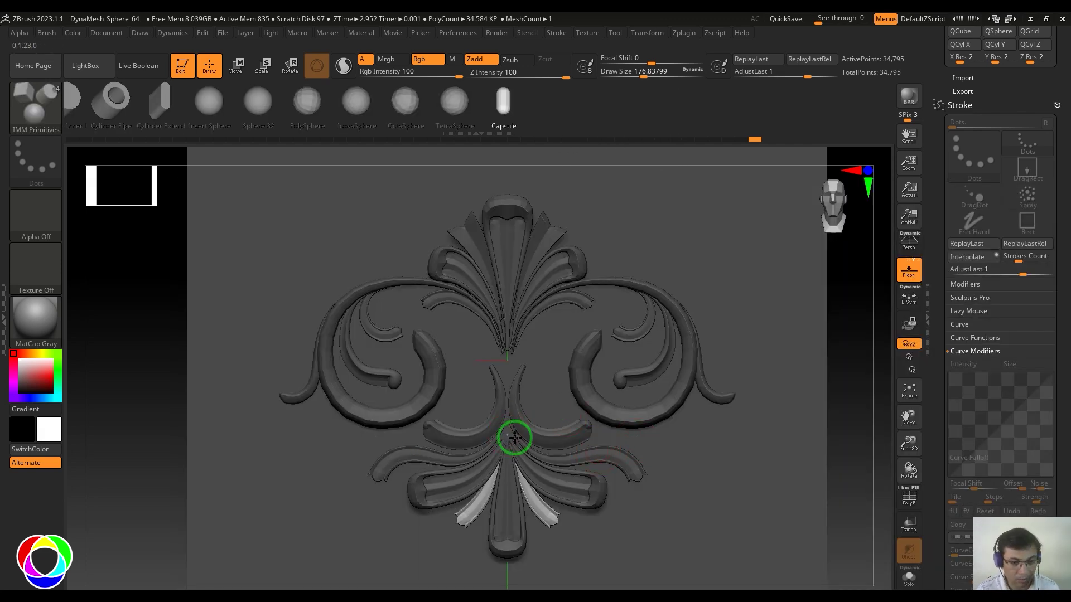
pyautogui.moveTo(514, 438); pyautogui.dragTo(528, 446)
pyautogui.hotkey('ctrl', 'z')
pyautogui.click(211, 106)
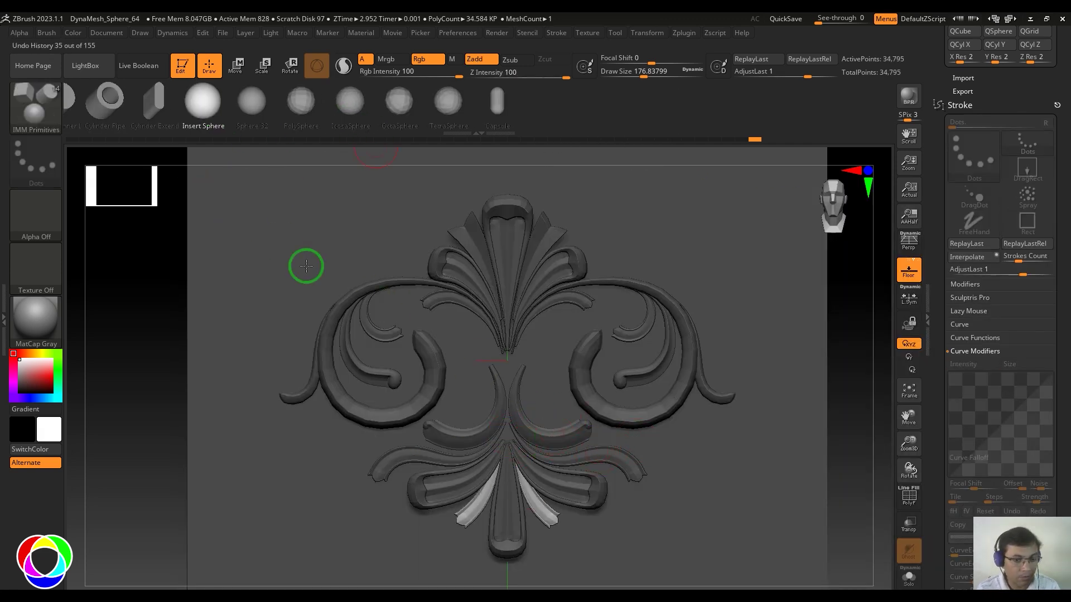
pyautogui.moveTo(509, 438); pyautogui.dragTo(526, 451)
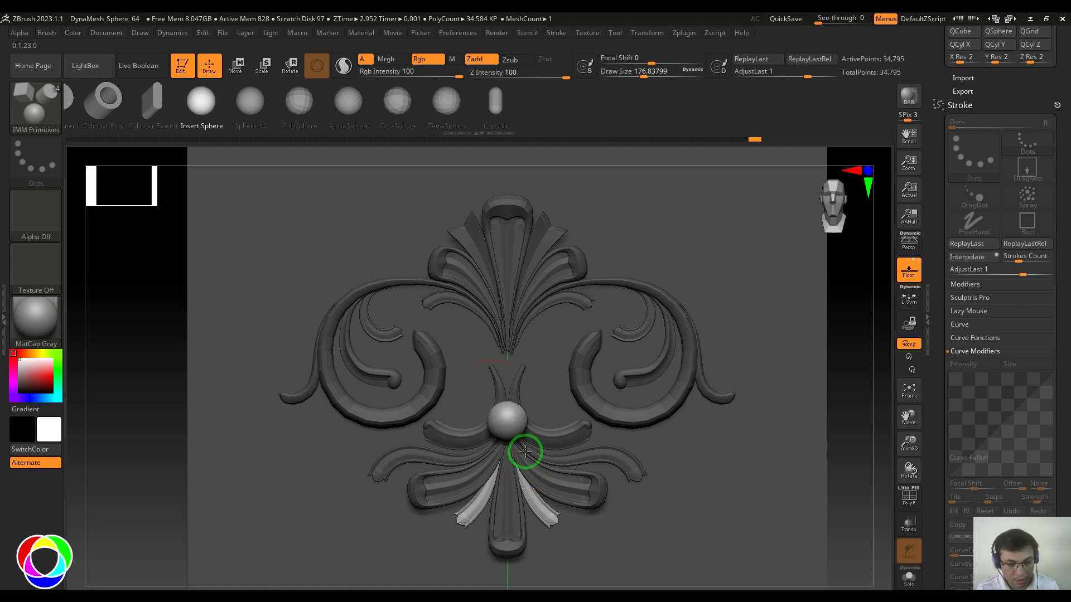
# Step: Seat the sphere at the lower petals' junction and pull its top up into a smooth teardrop using the Move brush
pyautogui.press('w')
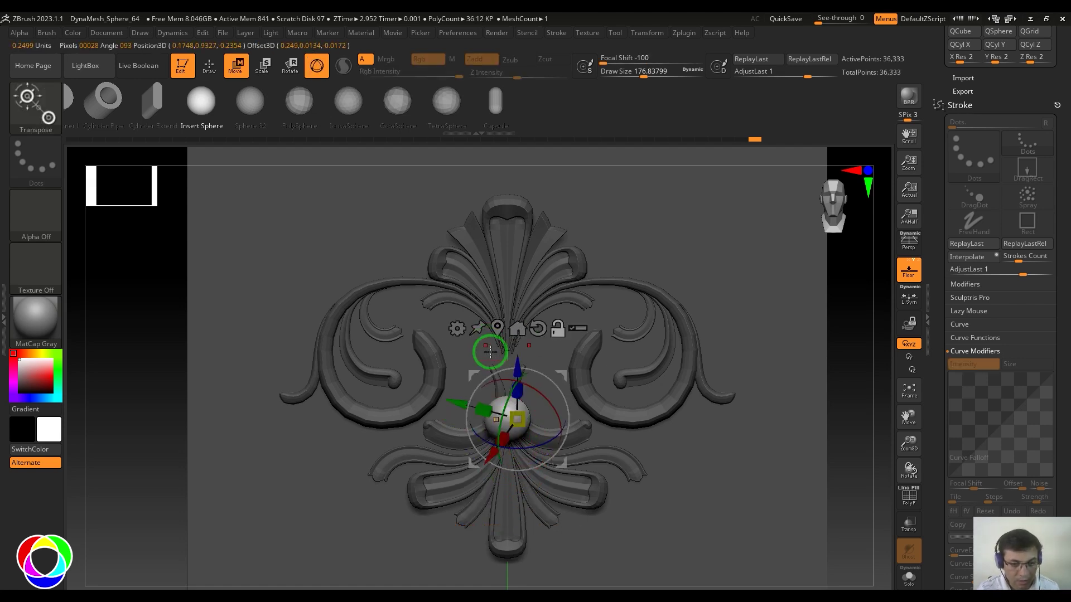
pyautogui.keyDown('alt'); pyautogui.click(537, 329); pyautogui.keyUp('alt')
pyautogui.click(497, 328)
pyautogui.moveTo(508, 354); pyautogui.dragTo(507, 373)
pyautogui.moveTo(507, 437); pyautogui.dragTo(507, 435)
pyautogui.moveTo(507, 435); pyautogui.dragTo(455, 444, button='right')
pyautogui.moveTo(455, 445); pyautogui.dragTo(514, 375)
pyautogui.press('q')
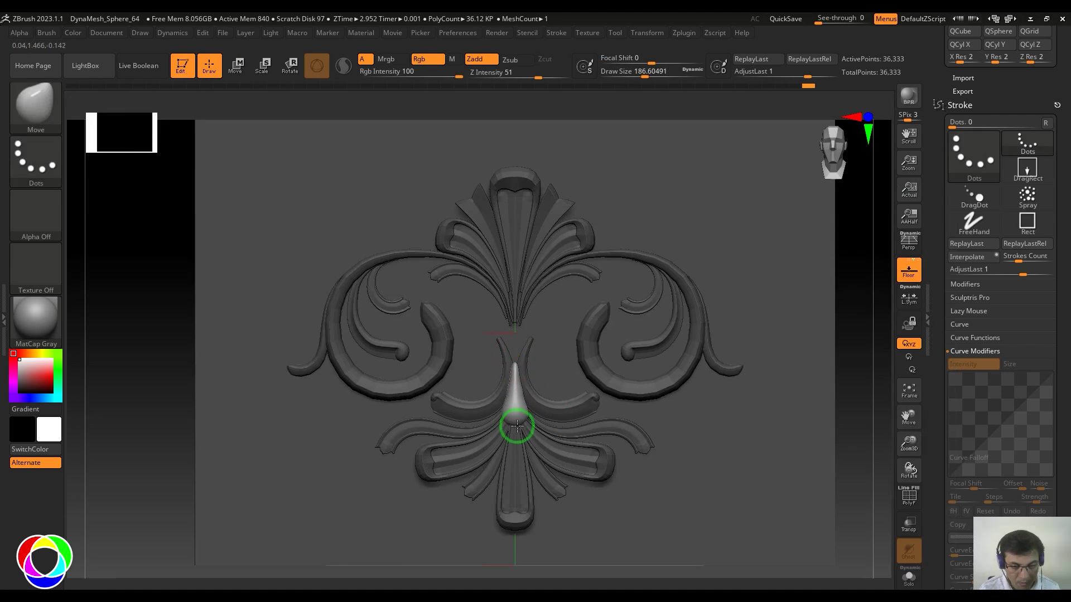
pyautogui.keyDown('shift'); pyautogui.moveTo(517, 426); pyautogui.dragTo(536, 385); pyautogui.keyUp('shift')
# Step: Insert another IMM Primitives sphere and move it along the centre line to the base of the upper petal fan
pyautogui.press('b')
pyautogui.press('i')
pyautogui.press('p')
pyautogui.press('w')
pyautogui.keyDown('alt'); pyautogui.click(534, 277); pyautogui.keyUp('alt')
pyautogui.moveTo(513, 295); pyautogui.dragTo(514, 279)
# Step: Adjust the upper sphere's depth so it sits properly over the converging petals
pyautogui.moveTo(540, 358); pyautogui.dragTo(494, 366, button='right')
pyautogui.moveTo(447, 359); pyautogui.dragTo(458, 357)
pyautogui.keyDown('shift'); pyautogui.moveTo(474, 358); pyautogui.dragTo(536, 384, button='right'); pyautogui.keyUp('shift')
pyautogui.moveTo(536, 379); pyautogui.dragTo(485, 357, button='right')
pyautogui.keyDown('ctrl'); pyautogui.moveTo(491, 350); pyautogui.dragTo(481, 351); pyautogui.keyUp('ctrl')
pyautogui.moveTo(522, 350); pyautogui.dragTo(502, 357)
pyautogui.keyDown('shift'); pyautogui.moveTo(485, 361); pyautogui.dragTo(535, 365, button='right'); pyautogui.keyUp('shift')
pyautogui.keyDown('ctrl'); pyautogui.moveTo(811, 450); pyautogui.dragTo(813, 415, button='right'); pyautogui.keyUp('ctrl')
pyautogui.keyDown('ctrl'); pyautogui.moveTo(815, 414); pyautogui.dragTo(830, 499); pyautogui.keyUp('ctrl')
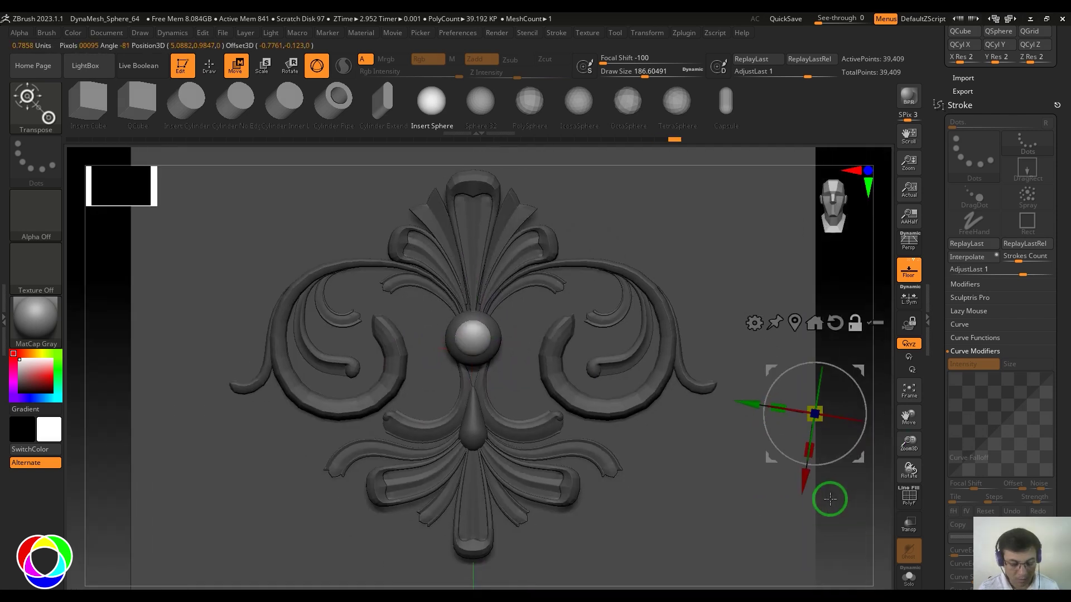
# Step: Insert a third sphere on the centre line and move it down to the teardrop's wide end
pyautogui.press('q')
pyautogui.keyDown('ctrl'); pyautogui.moveTo(833, 411); pyautogui.dragTo(851, 404, button='right'); pyautogui.keyUp('ctrl')
pyautogui.keyDown('alt'); pyautogui.moveTo(851, 396); pyautogui.dragTo(807, 394, button='right'); pyautogui.keyUp('alt')
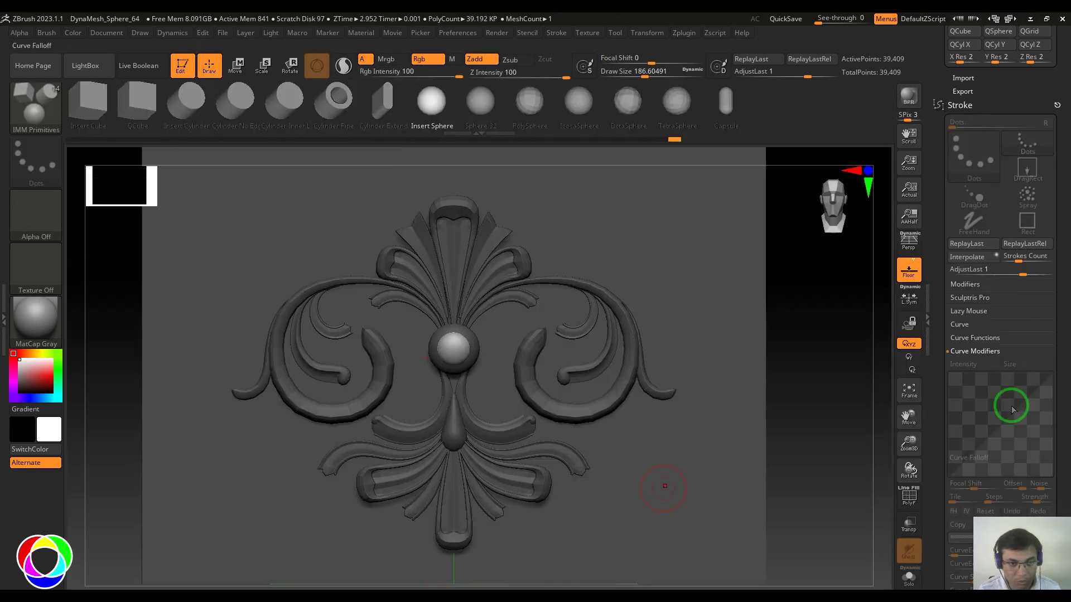
pyautogui.keyDown('alt'); pyautogui.moveTo(801, 349); pyautogui.dragTo(807, 395, button='right'); pyautogui.keyUp('alt')
pyautogui.moveTo(459, 218); pyautogui.dragTo(470, 227)
pyautogui.press('w')
pyautogui.keyDown('alt'); pyautogui.moveTo(563, 218); pyautogui.dragTo(552, 285, button='right'); pyautogui.keyUp('alt')
pyautogui.keyDown('alt'); pyautogui.click(468, 184); pyautogui.keyUp('alt')
pyautogui.moveTo(447, 211); pyautogui.dragTo(446, 318)
pyautogui.moveTo(385, 383); pyautogui.dragTo(416, 383)
# Step: Push the third sphere back in depth so it sits behind the teardrop, and clear the mask from the whole ornament
pyautogui.keyDown('ctrl'); pyautogui.moveTo(823, 390); pyautogui.dragTo(831, 481, button='right'); pyautogui.keyUp('ctrl')
pyautogui.moveTo(861, 474); pyautogui.dragTo(834, 494, button='right')
pyautogui.moveTo(402, 441); pyautogui.dragTo(444, 426)
pyautogui.keyDown('shift'); pyautogui.moveTo(825, 483); pyautogui.dragTo(845, 485, button='right'); pyautogui.keyUp('shift')
pyautogui.keyDown('ctrl'); pyautogui.moveTo(845, 482); pyautogui.dragTo(848, 414, button='right'); pyautogui.keyUp('ctrl')
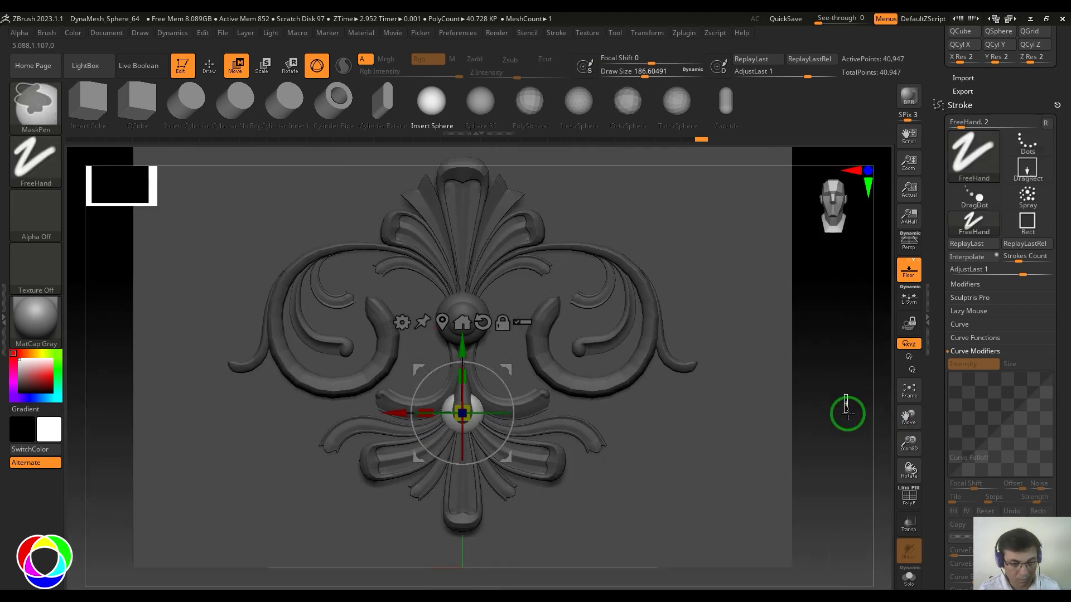
pyautogui.press('q')
pyautogui.moveTo(836, 399); pyautogui.dragTo(844, 410)
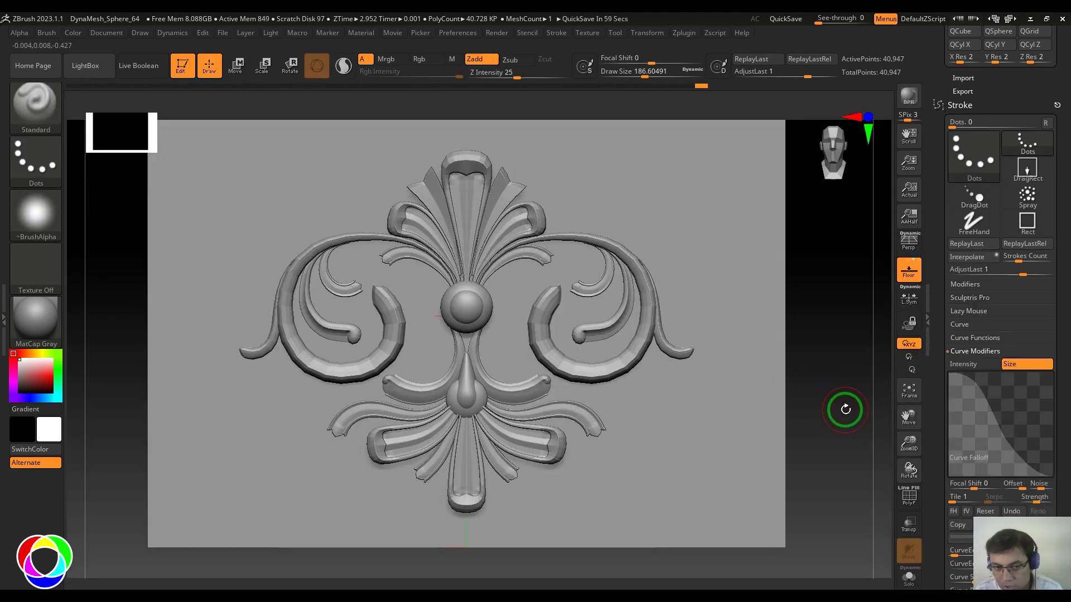
# Step: Split the ornament mesh into separate subtools using Split To Similar Parts
pyautogui.click(963, 106)
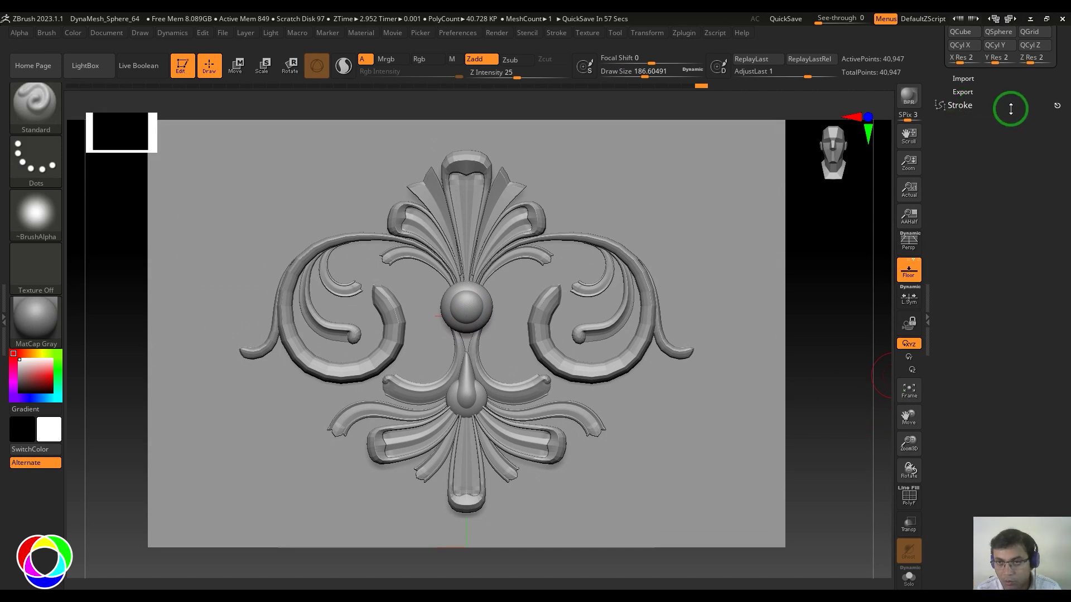
pyautogui.moveTo(1009, 108); pyautogui.dragTo(1060, 243)
pyautogui.click(970, 213)
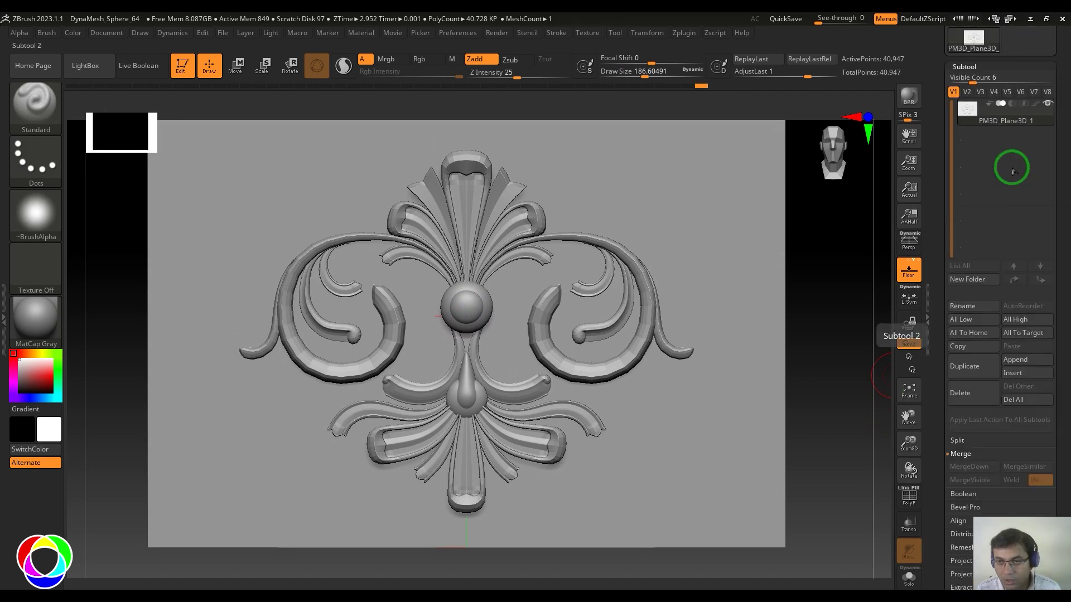
pyautogui.click(958, 441)
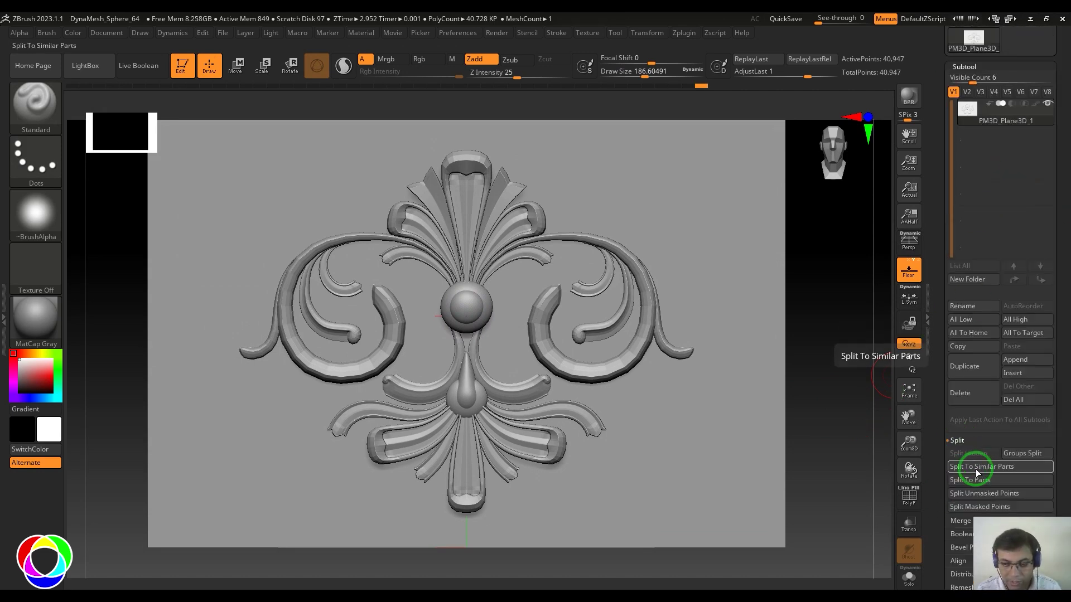
pyautogui.click(972, 469)
pyautogui.click(870, 494)
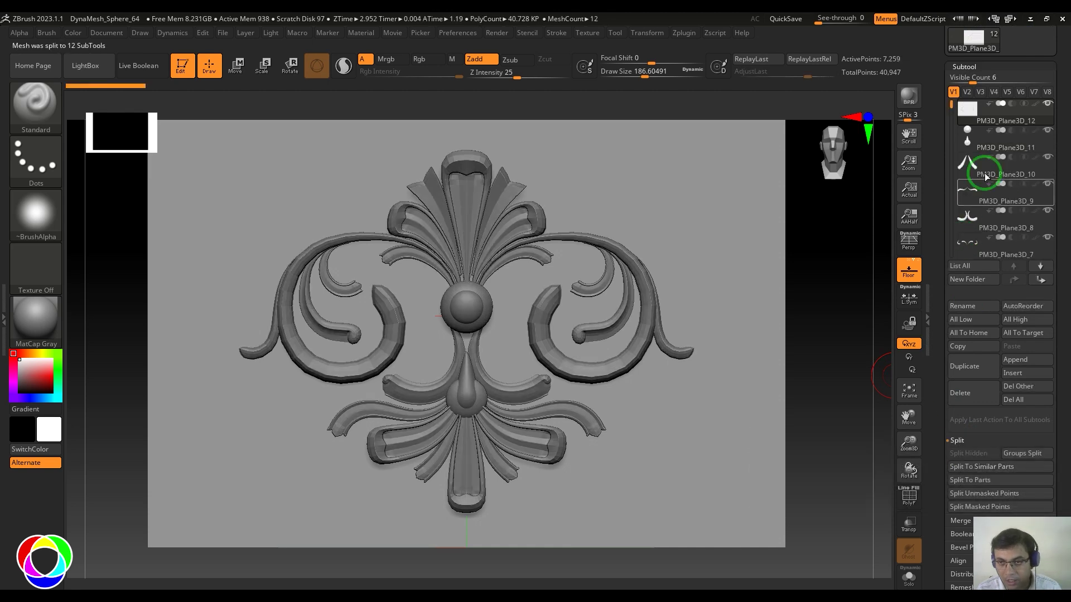
# Step: Merge all petal and scroll subtools into one with repeated Merge Down, leaving the plane and the spheres separate
pyautogui.click(971, 164)
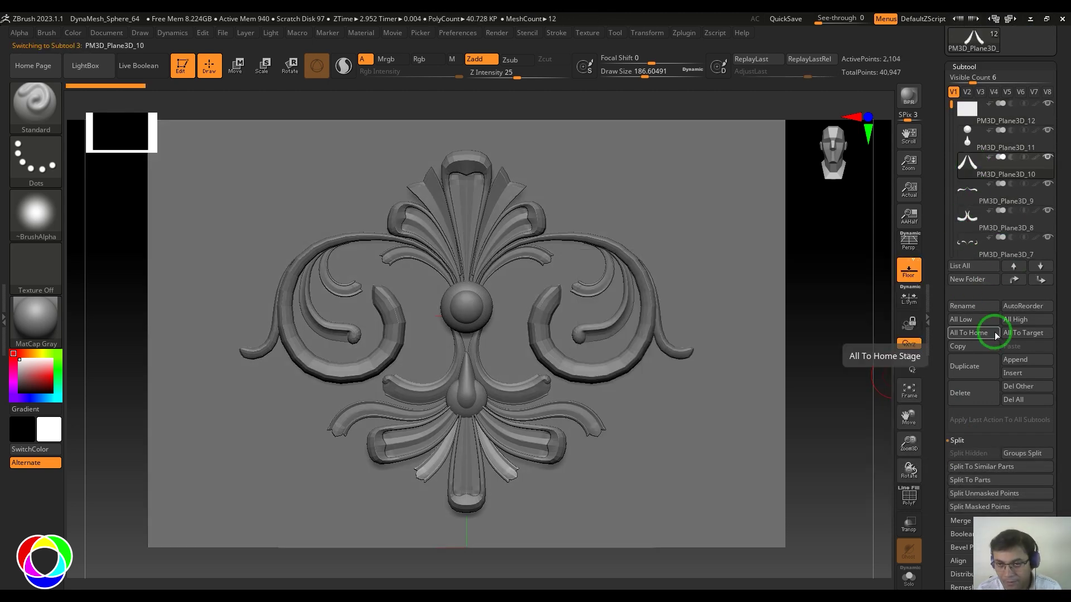
pyautogui.click(957, 440)
pyautogui.click(962, 453)
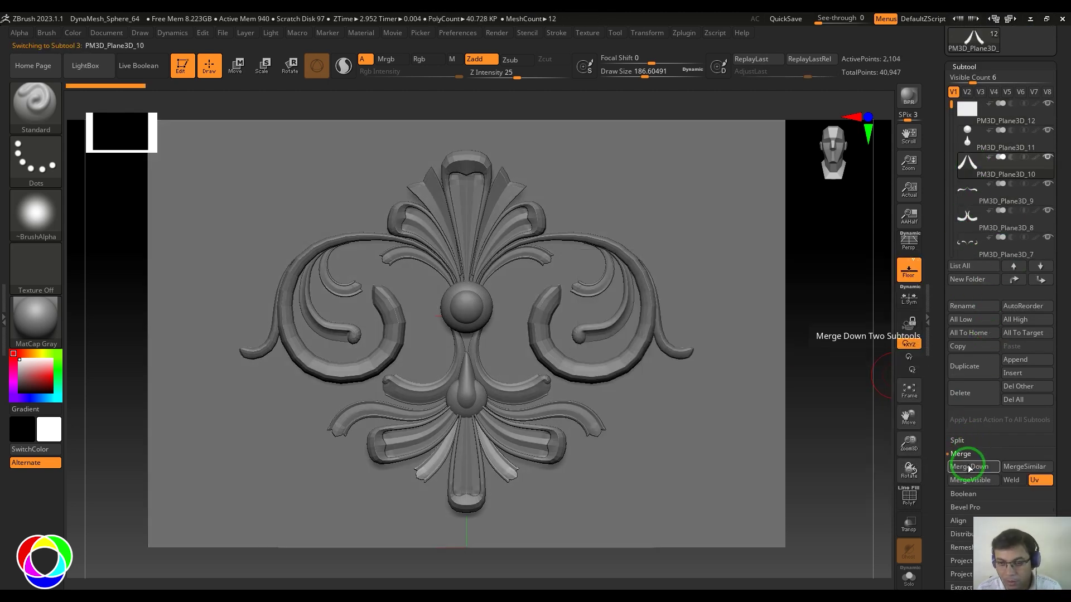
pyautogui.click(971, 467)
pyautogui.click(971, 467)
pyautogui.click(971, 467)
pyautogui.click(971, 467)
pyautogui.click(970, 466)
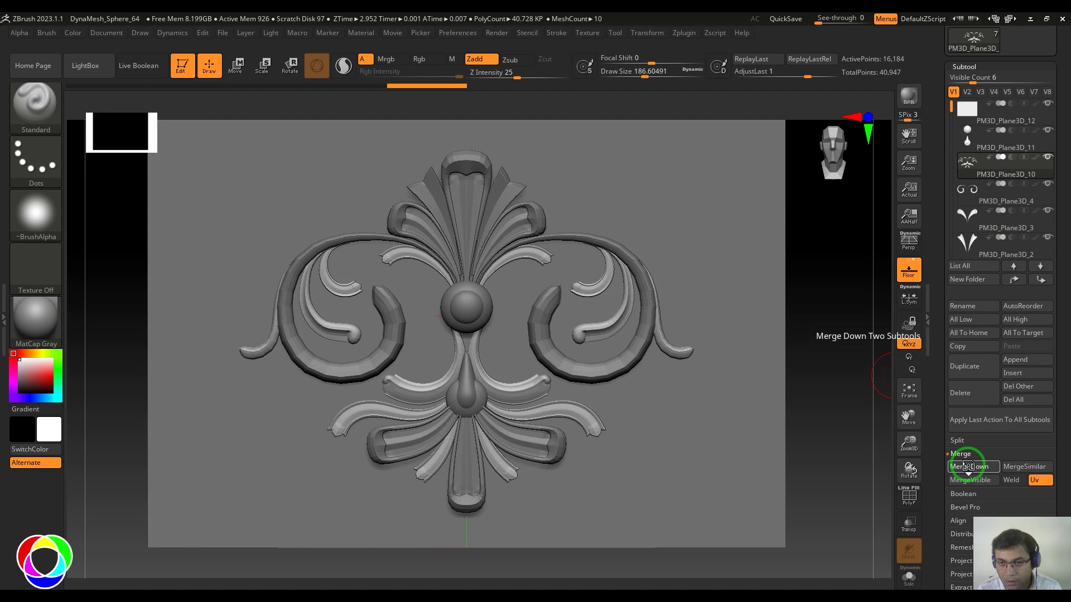
pyautogui.click(970, 467)
pyautogui.click(970, 467)
pyautogui.click(971, 467)
pyautogui.click(970, 466)
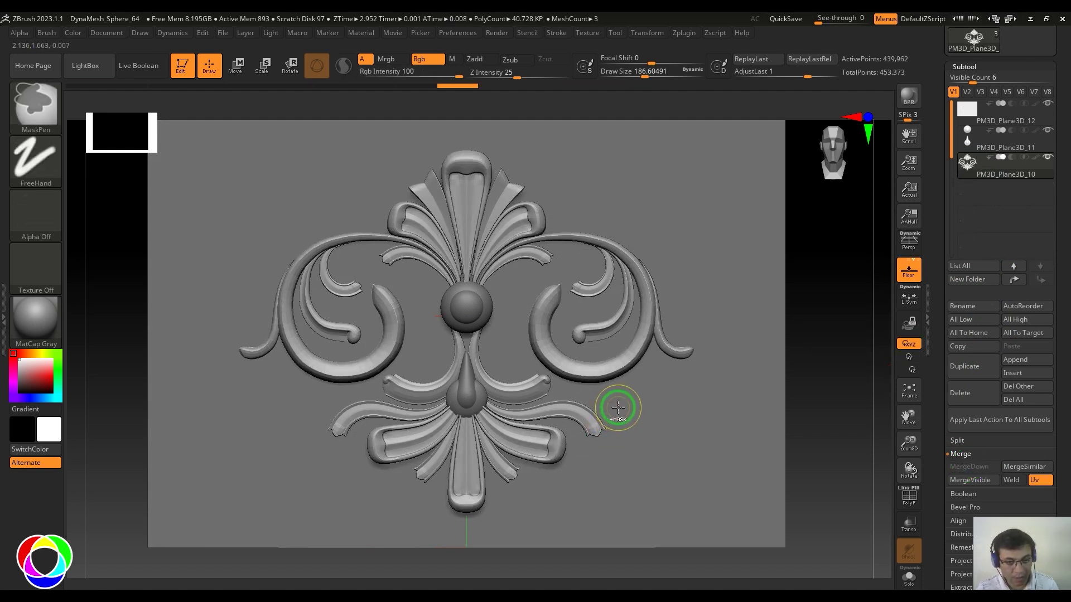
# Step: Subdivide the merged petal and scroll subtool to smooth its surfaces
pyautogui.hotkey('ctrl', 'd')
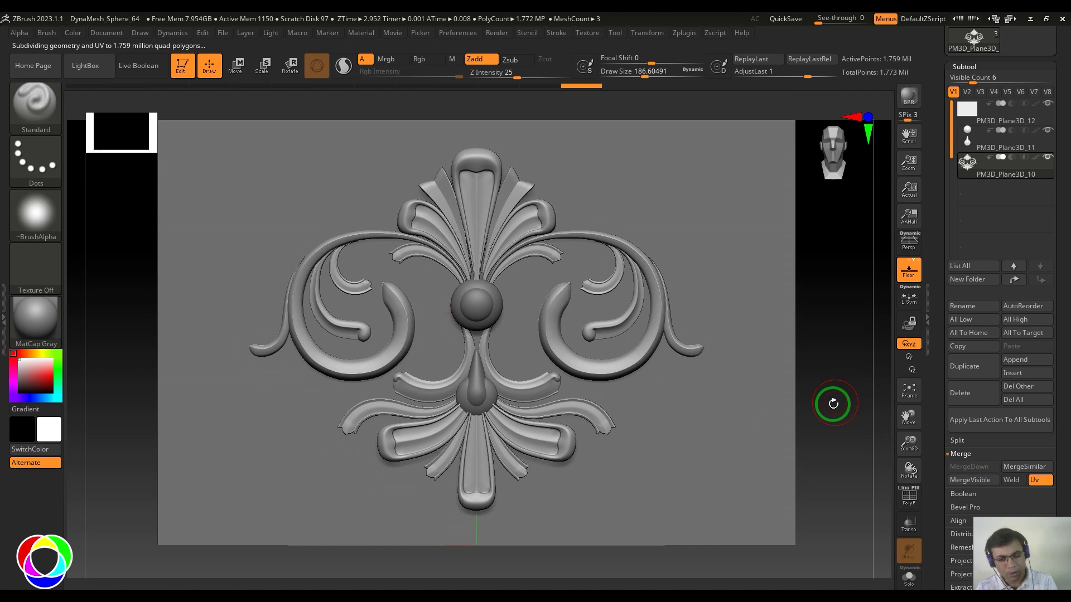